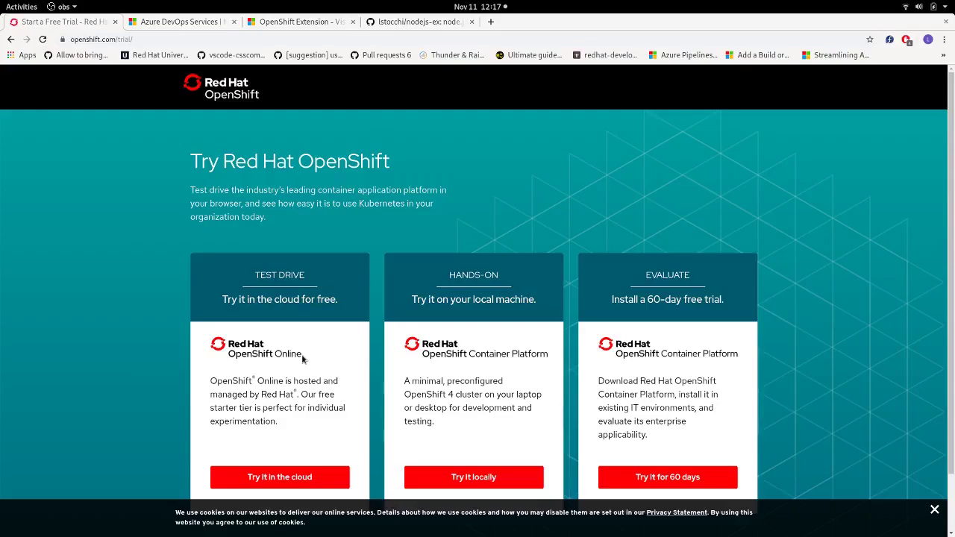
# Switch to Azure DevOps and create a private project named Demo with the description demo
pyautogui.click(199, 21)
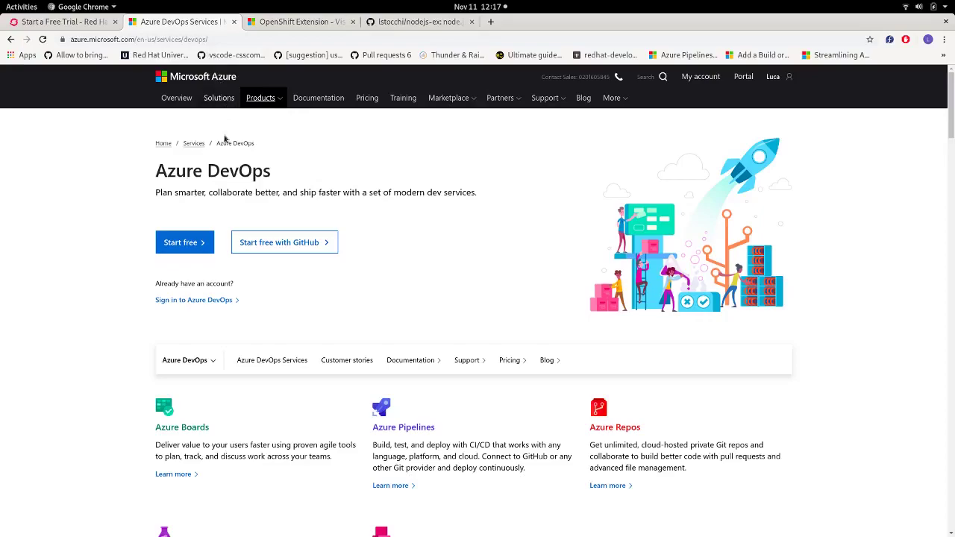
pyautogui.click(210, 248)
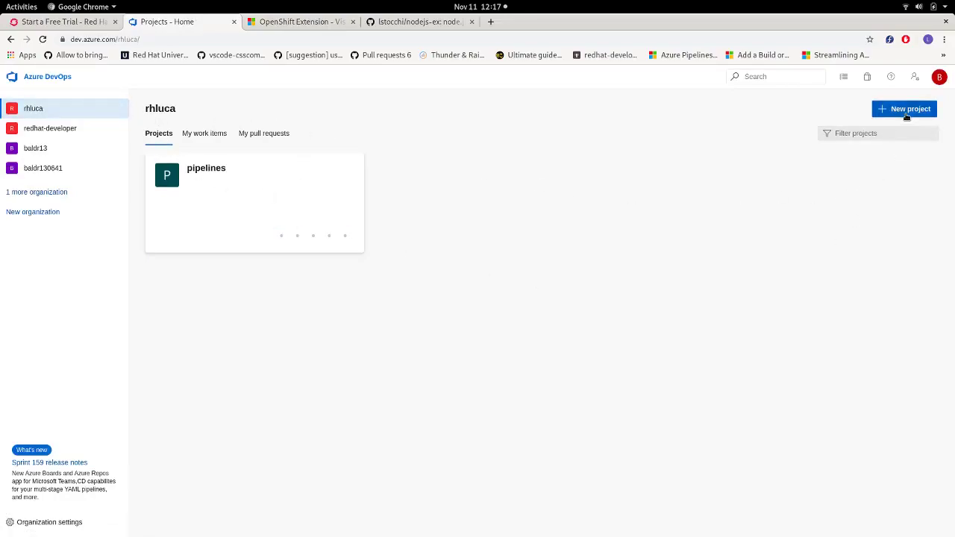
pyautogui.click(905, 110)
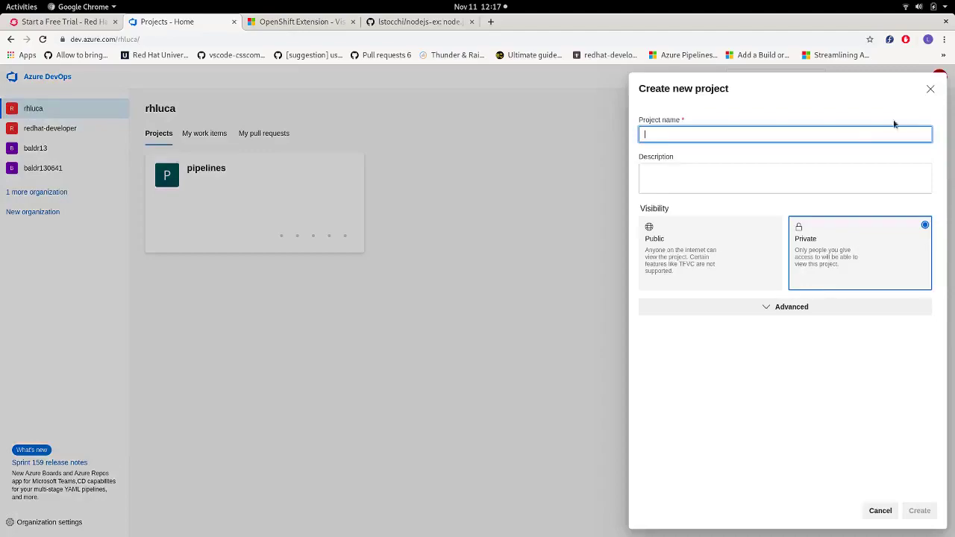
pyautogui.write('Demo')
pyautogui.press('Tab')
pyautogui.write('demo')
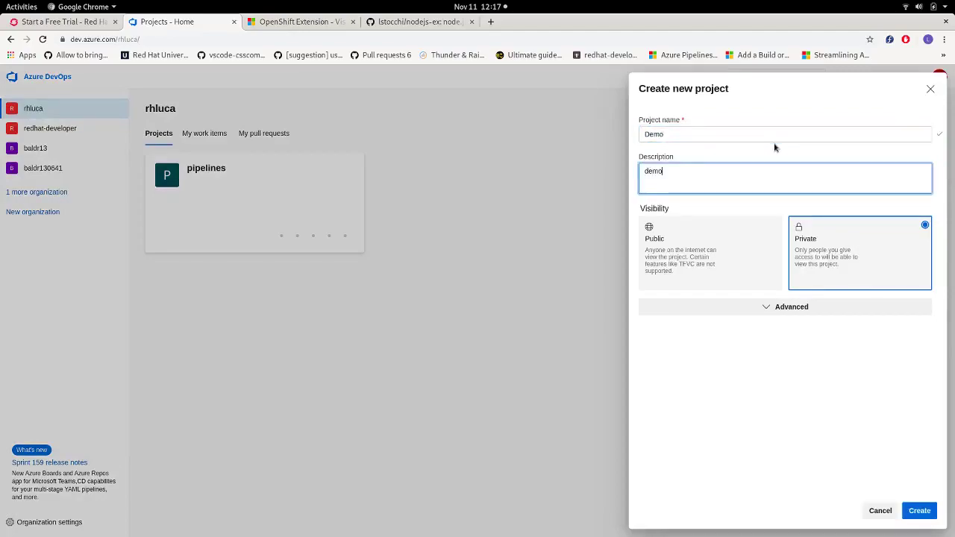
pyautogui.click(919, 513)
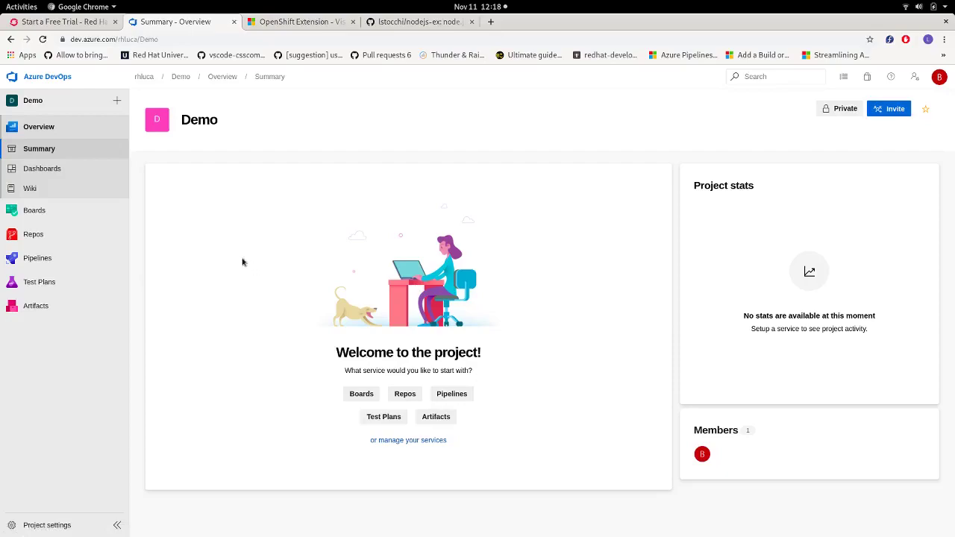
# Install the OpenShift Extension from the Visual Studio Marketplace into the rhluca organization
pyautogui.click(290, 23)
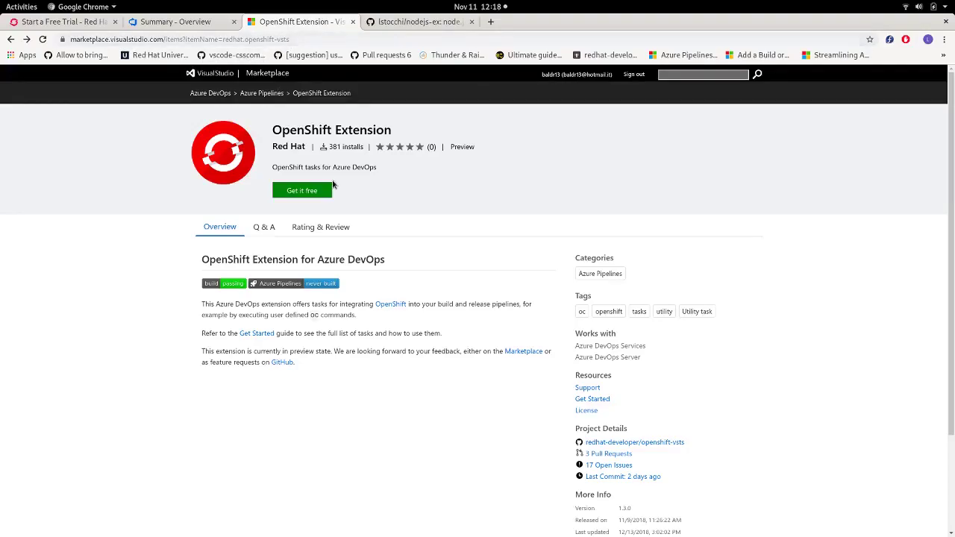
pyautogui.click(313, 196)
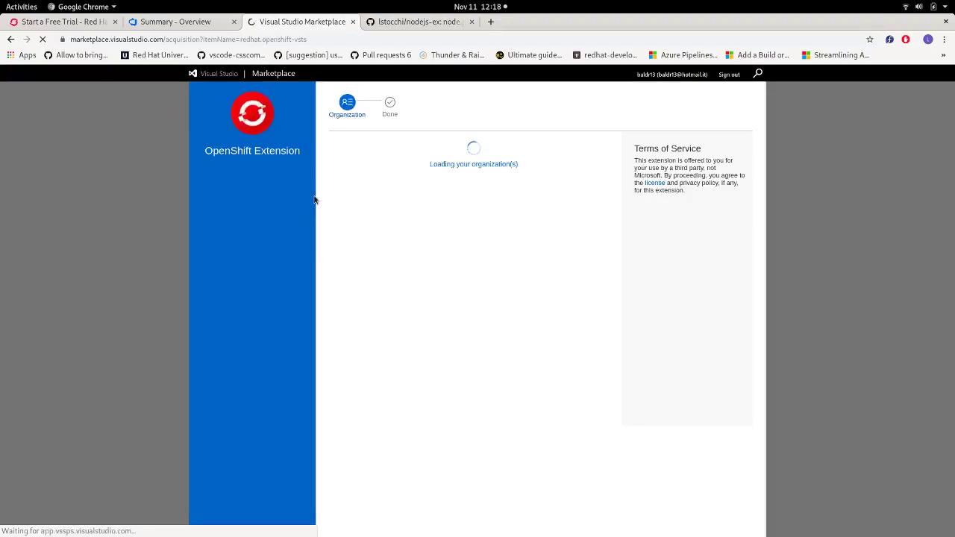
pyautogui.click(433, 176)
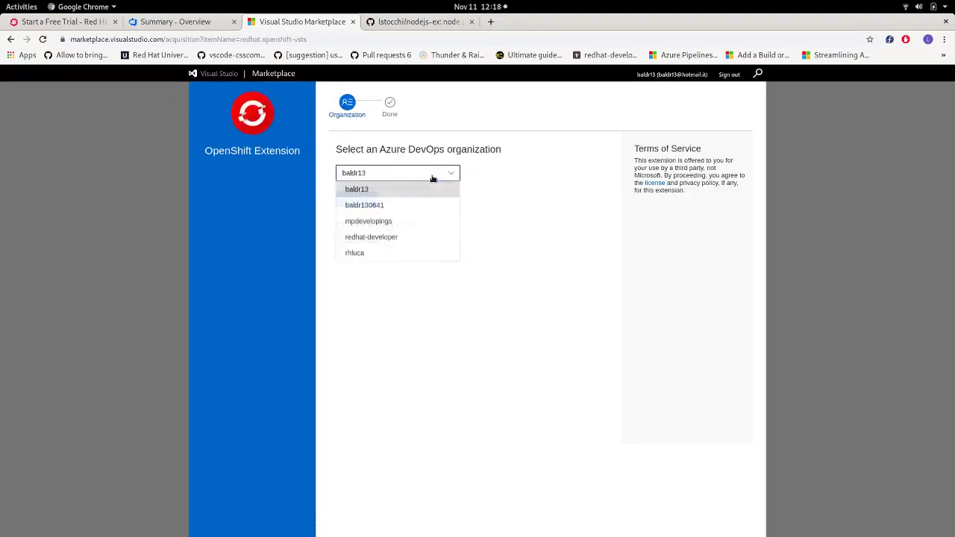
pyautogui.click(351, 253)
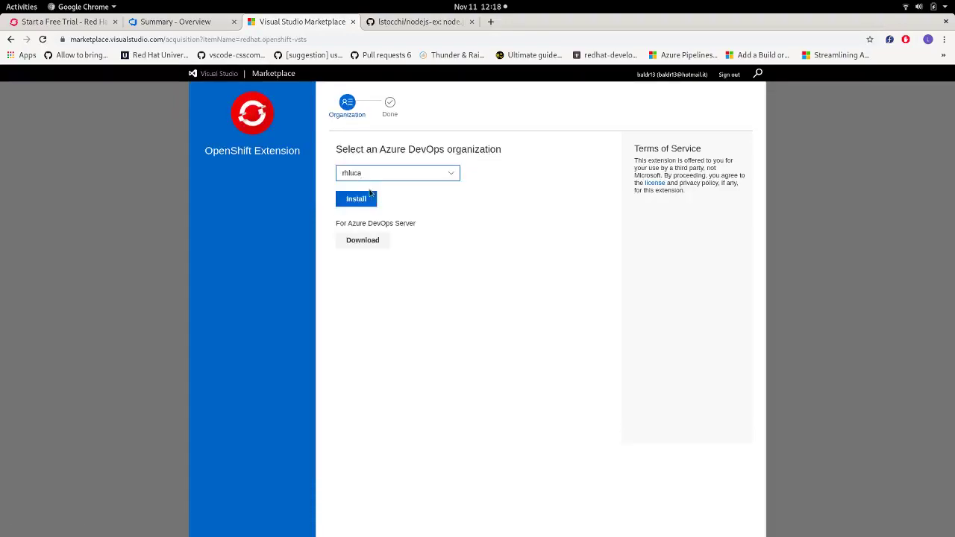
pyautogui.click(361, 200)
# Check the extensions installed in the Azure DevOps organization
pyautogui.click(198, 21)
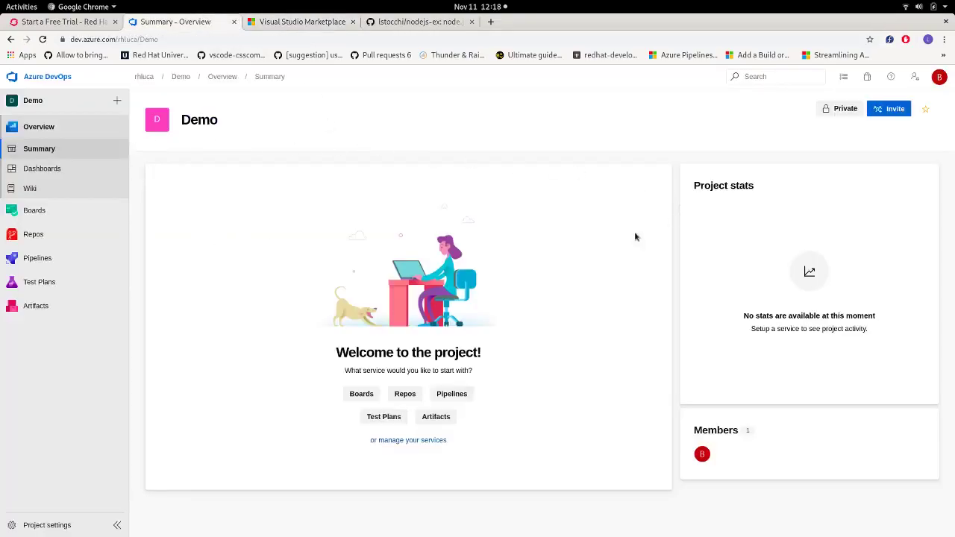
pyautogui.click(867, 81)
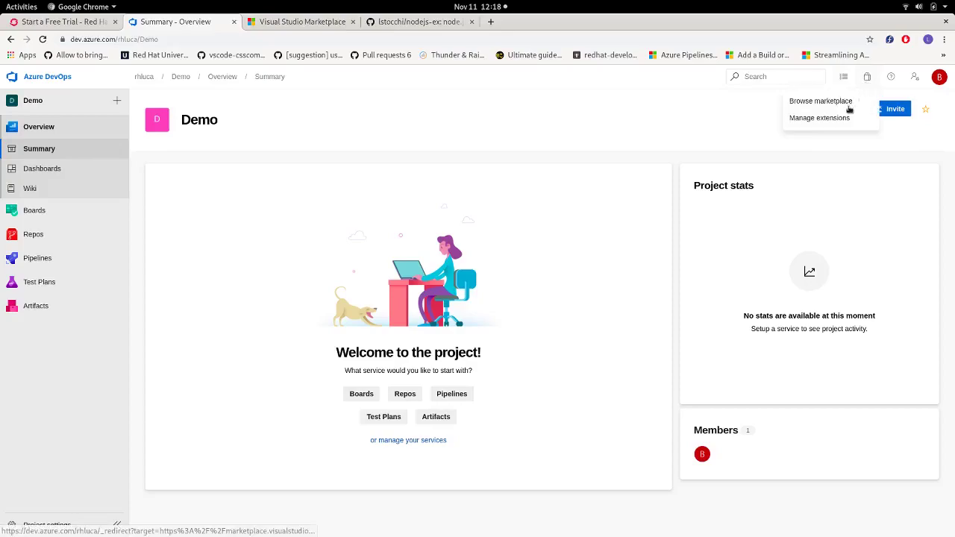
pyautogui.click(844, 120)
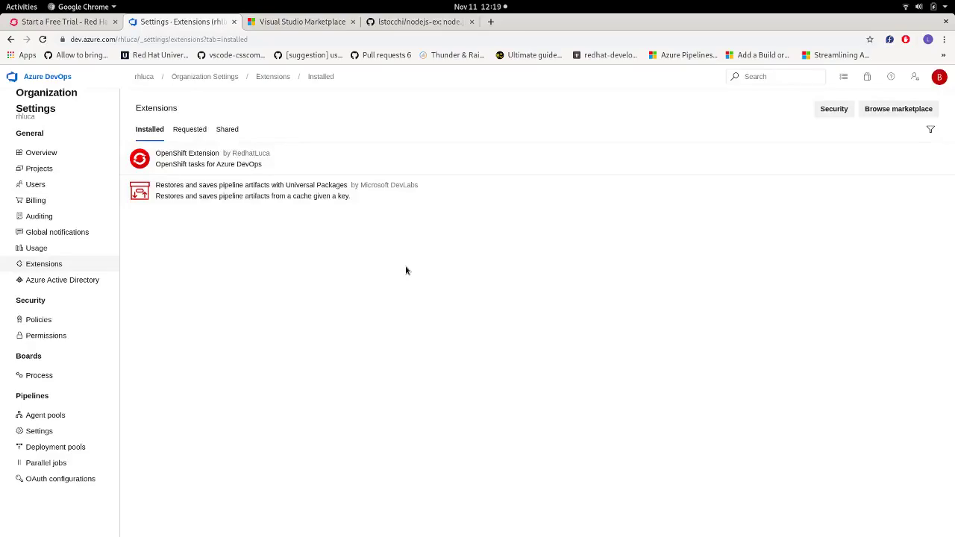
# Return to the Demo project and open its service connections settings
pyautogui.click(145, 77)
pyautogui.click(246, 185)
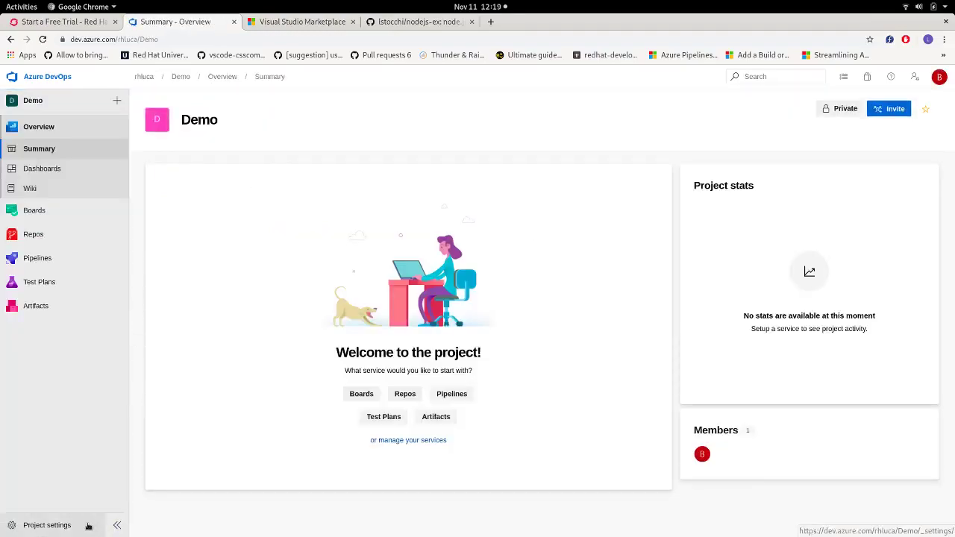
pyautogui.click(47, 526)
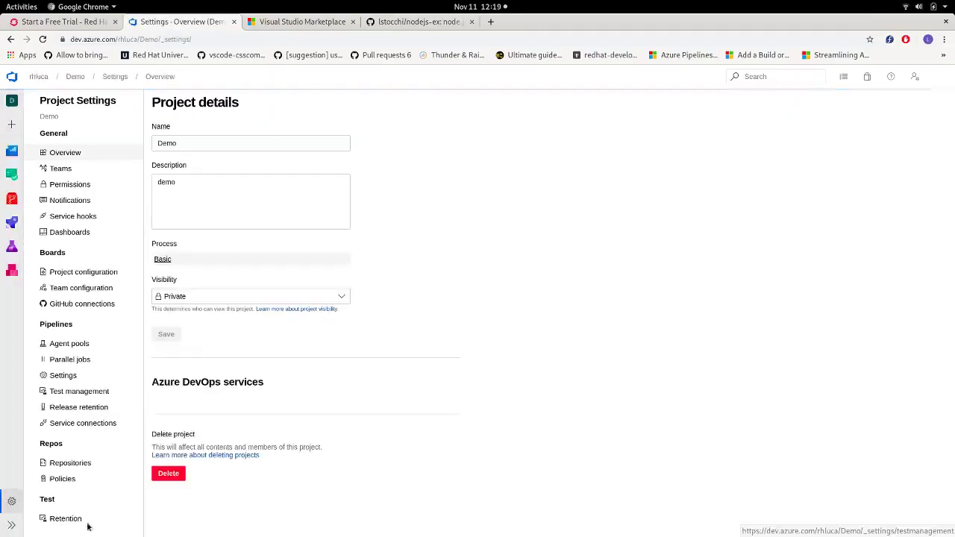
pyautogui.click(69, 423)
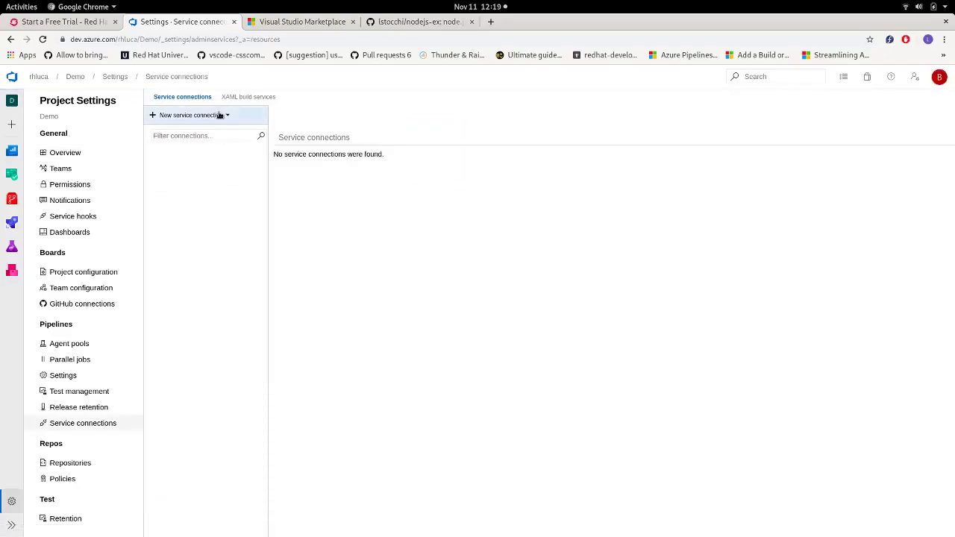
# Start a new OpenShift service connection using Token Based Authentication
pyautogui.click(220, 115)
pyautogui.scroll(-3, 208, 153)
pyautogui.scroll(-3, 207, 153)
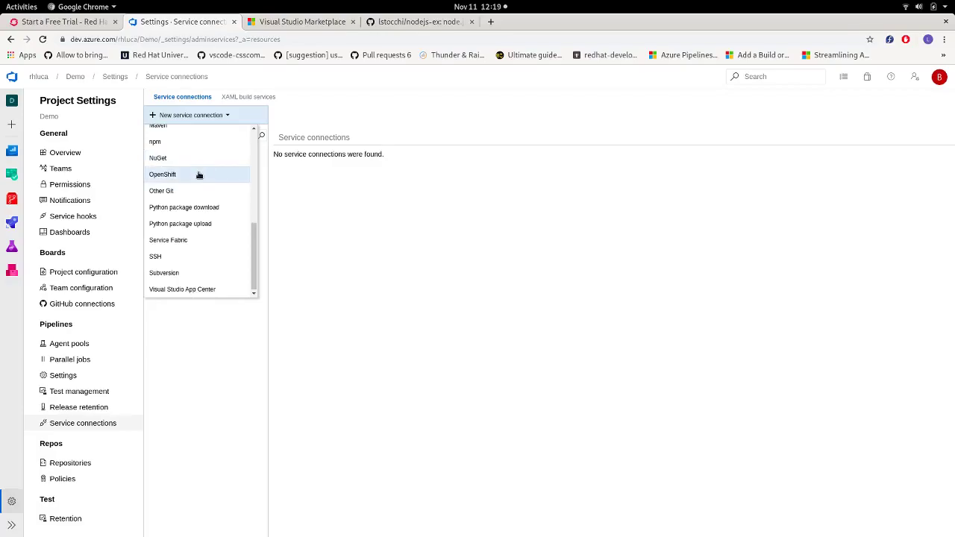
pyautogui.click(199, 176)
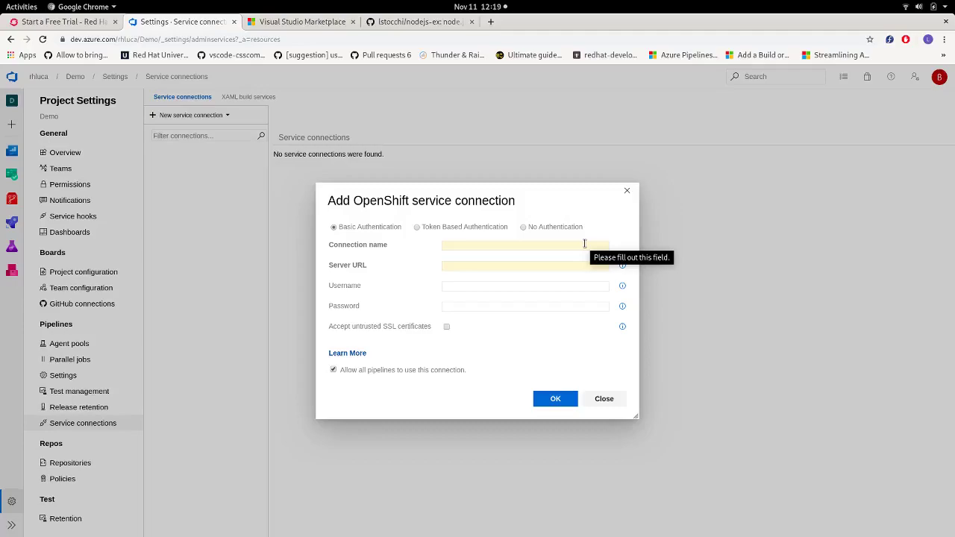
pyautogui.click(422, 228)
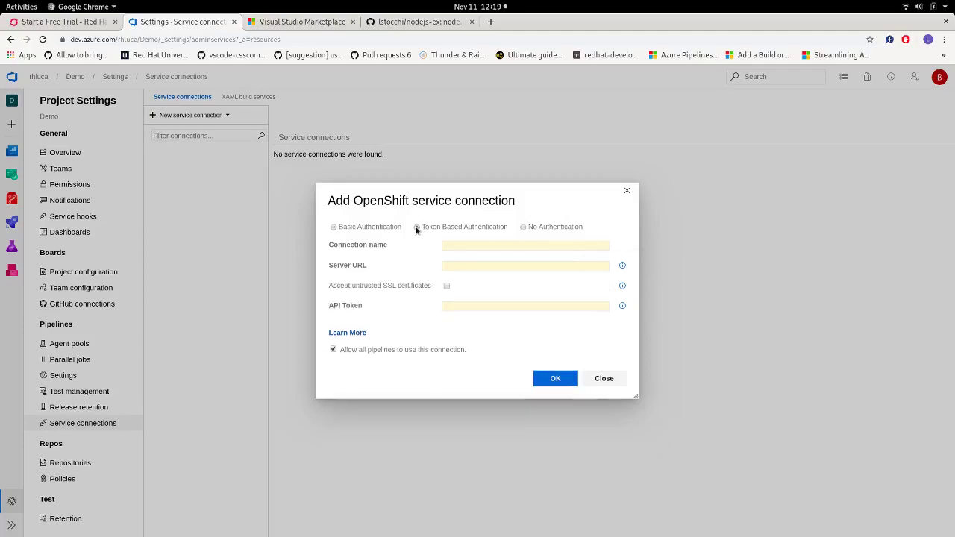
pyautogui.click(524, 228)
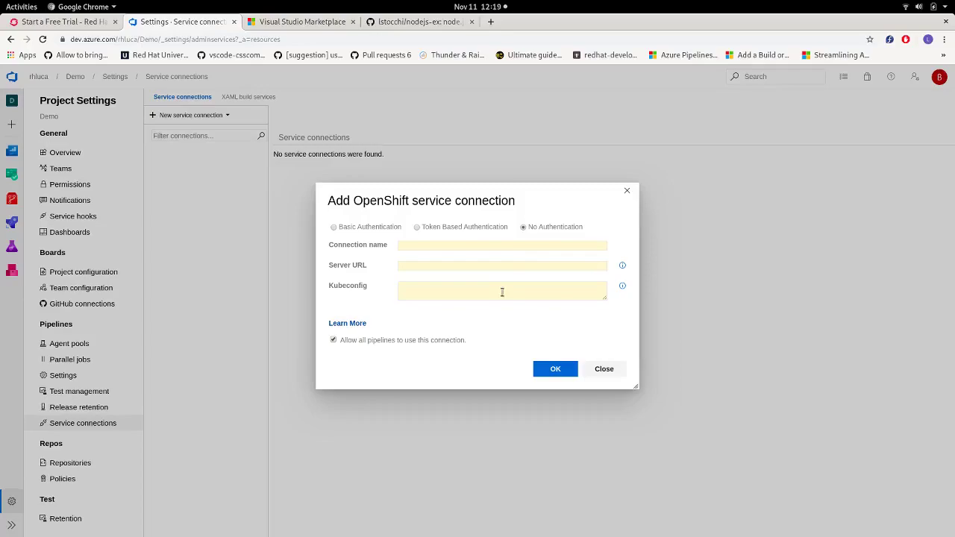
pyautogui.click(421, 230)
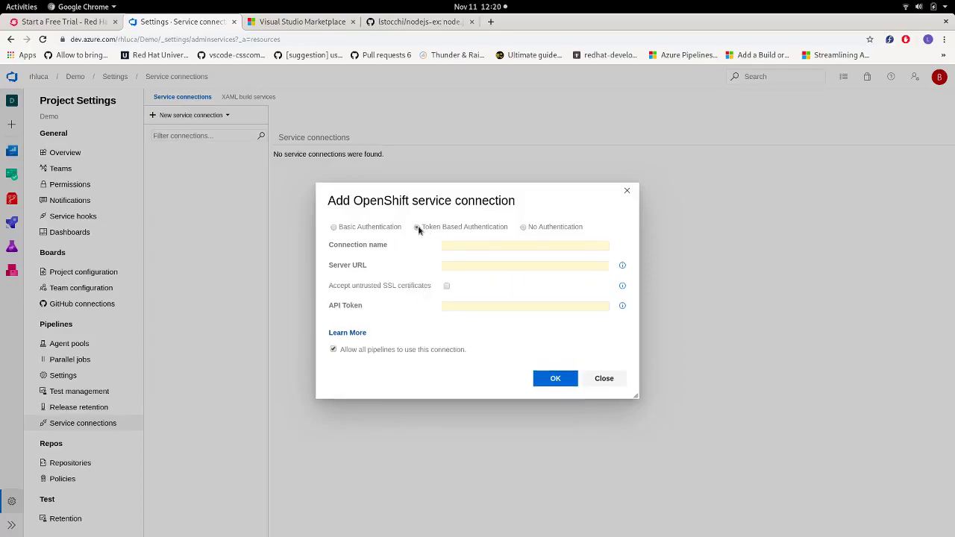
# Open the OpenShift Online web console and display the API token for the command-line login
pyautogui.click(52, 21)
pyautogui.click(290, 477)
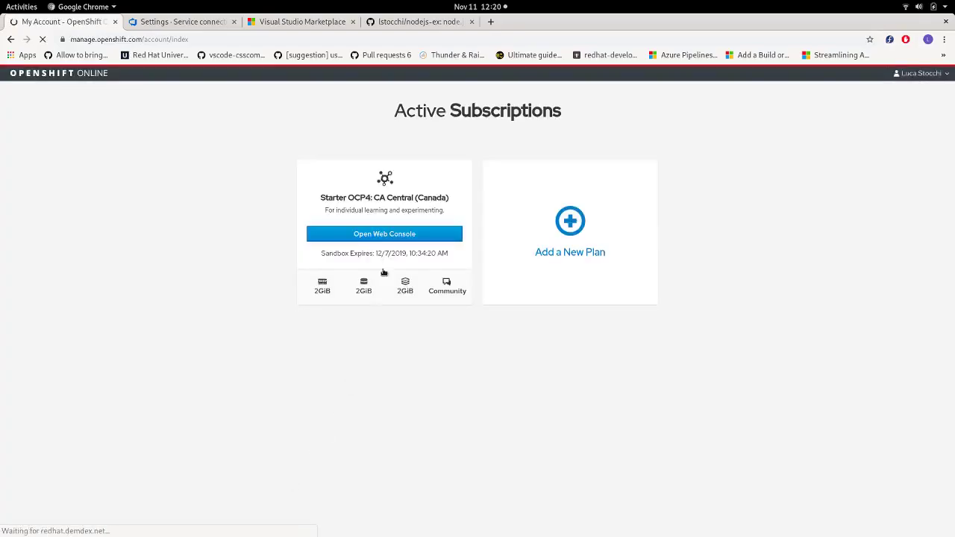
pyautogui.click(391, 235)
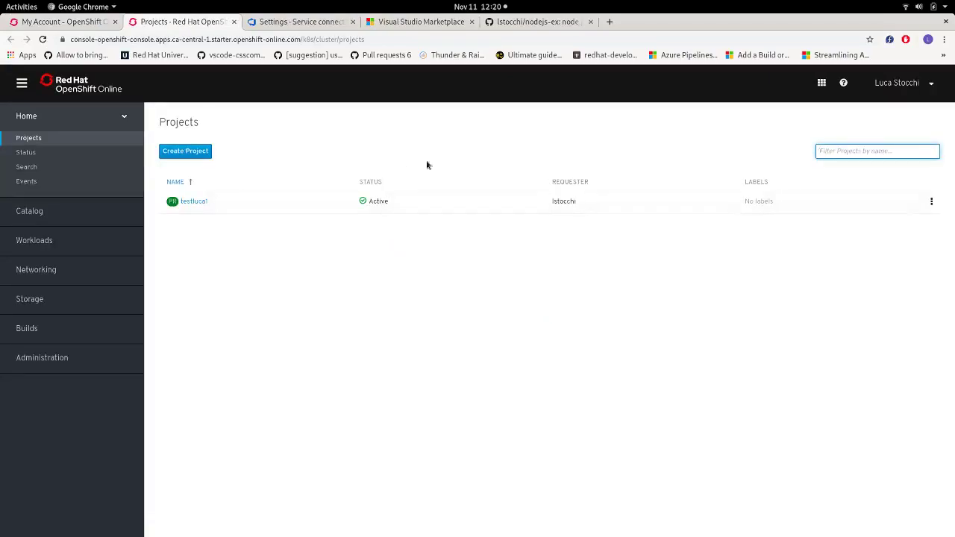
pyautogui.click(844, 87)
pyautogui.click(844, 87)
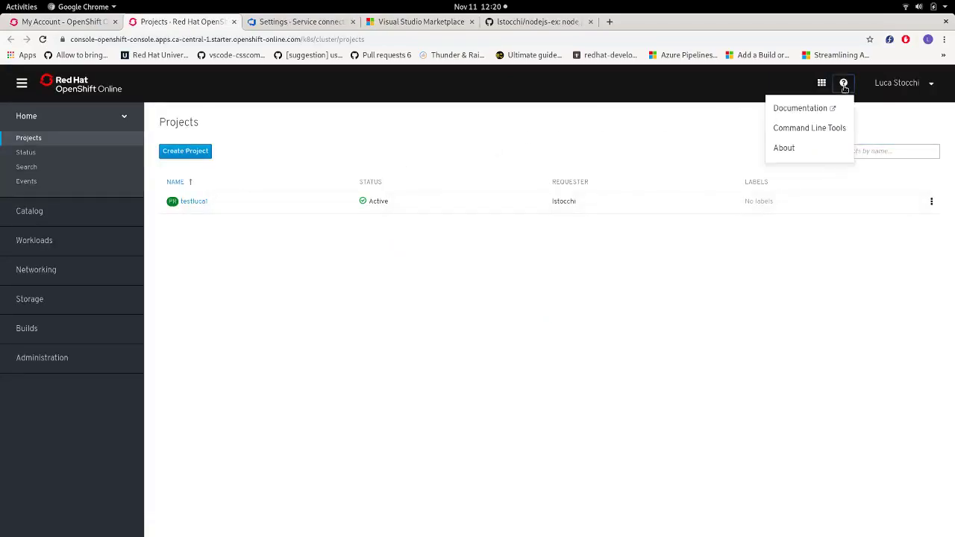
pyautogui.click(833, 133)
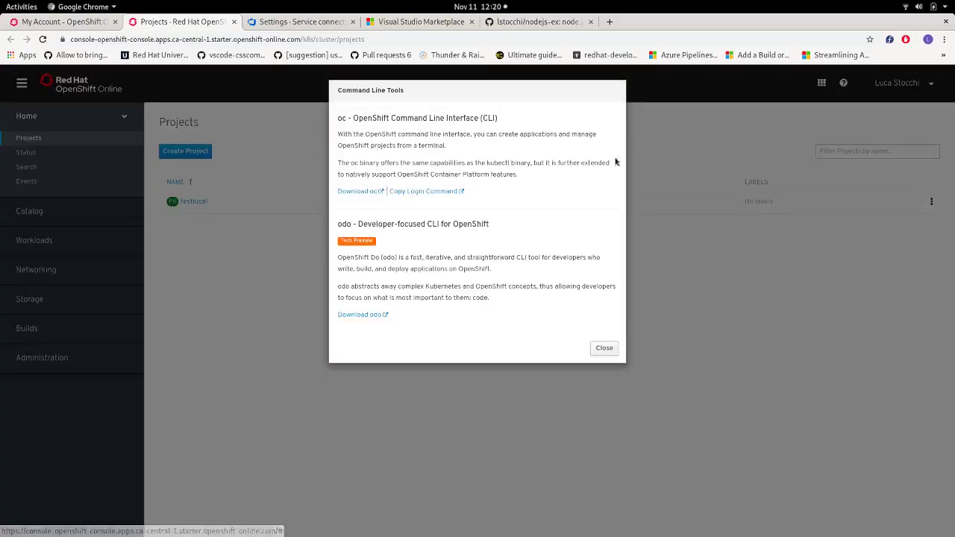
pyautogui.click(444, 194)
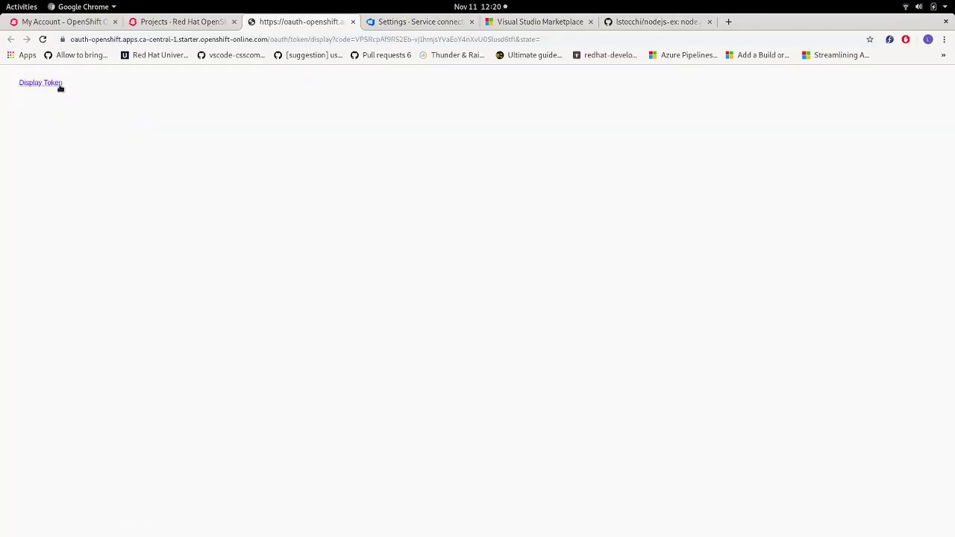
pyautogui.click(59, 87)
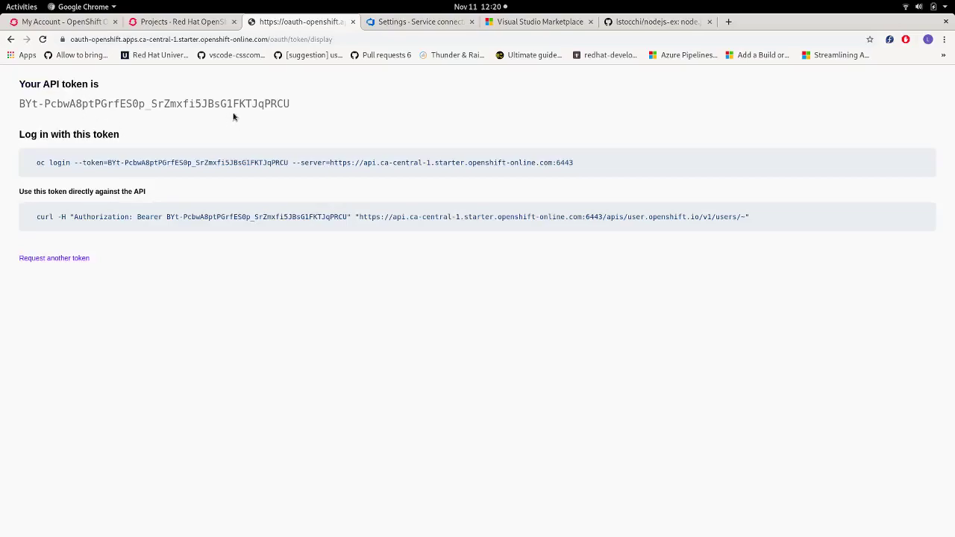
# Copy the API token from OpenShift and paste it as the service connection's API Token
pyautogui.moveTo(55, 117); pyautogui.dragTo(21, 104)
pyautogui.hotkey('ctrl', 'c')
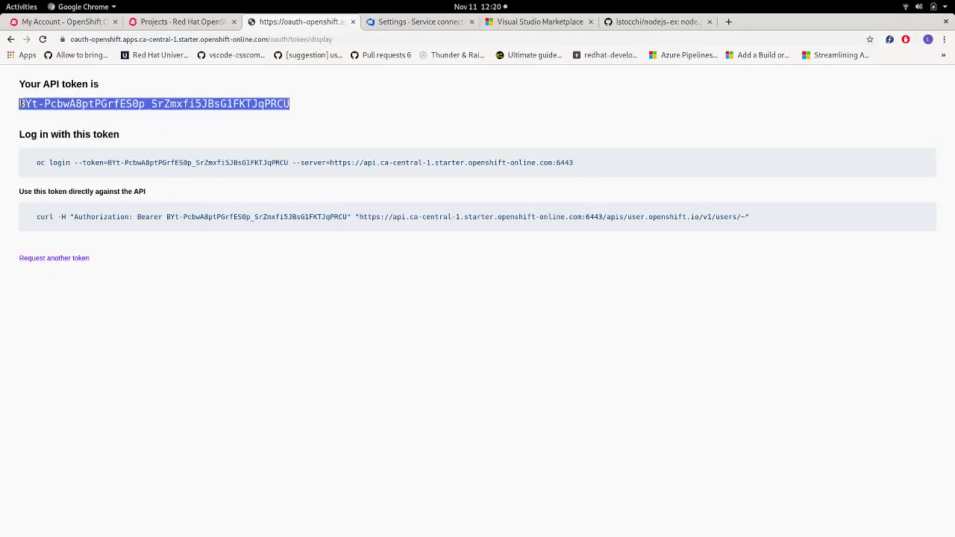
pyautogui.click(402, 22)
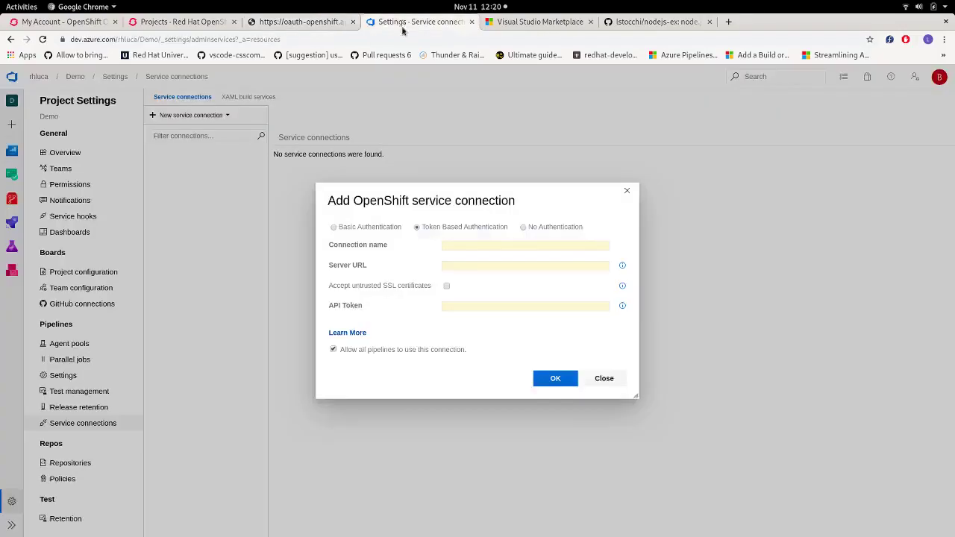
pyautogui.click(469, 305)
pyautogui.hotkey('ctrl', 'v')
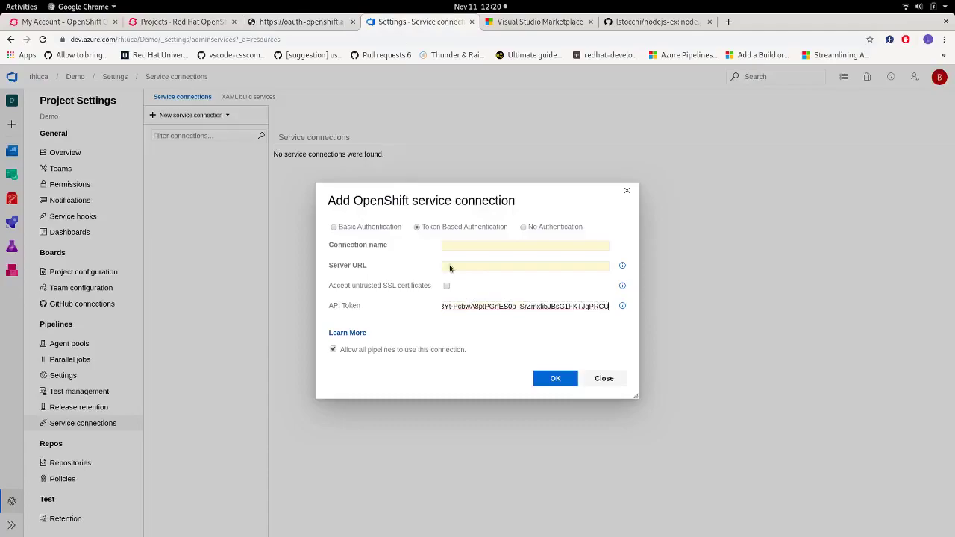
pyautogui.click(302, 22)
pyautogui.moveTo(329, 163); pyautogui.dragTo(589, 161)
pyautogui.hotkey('ctrl', 'c')
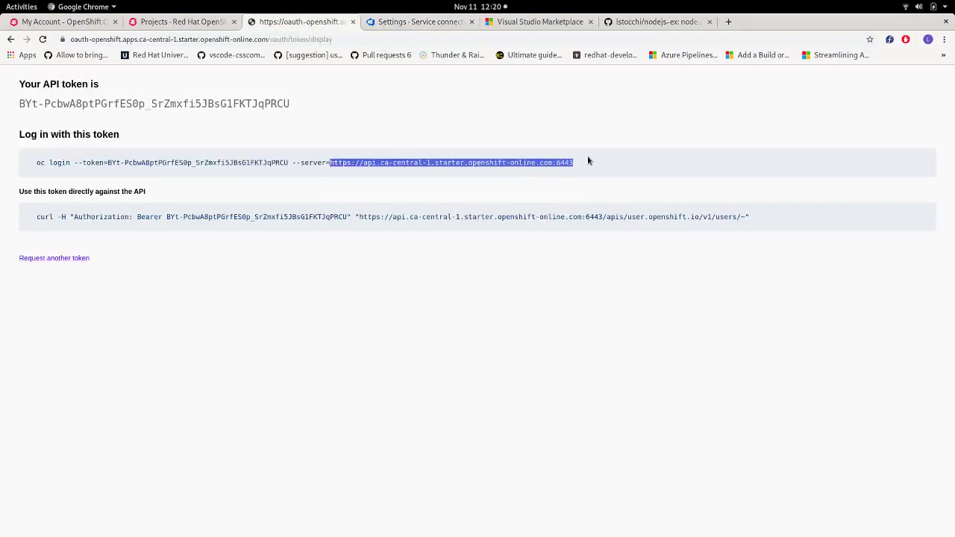
pyautogui.click(421, 23)
pyautogui.click(467, 264)
pyautogui.hotkey('ctrl', 'v')
# Name the service connection My Openshift and save it
pyautogui.click(468, 244)
pyautogui.write('M')
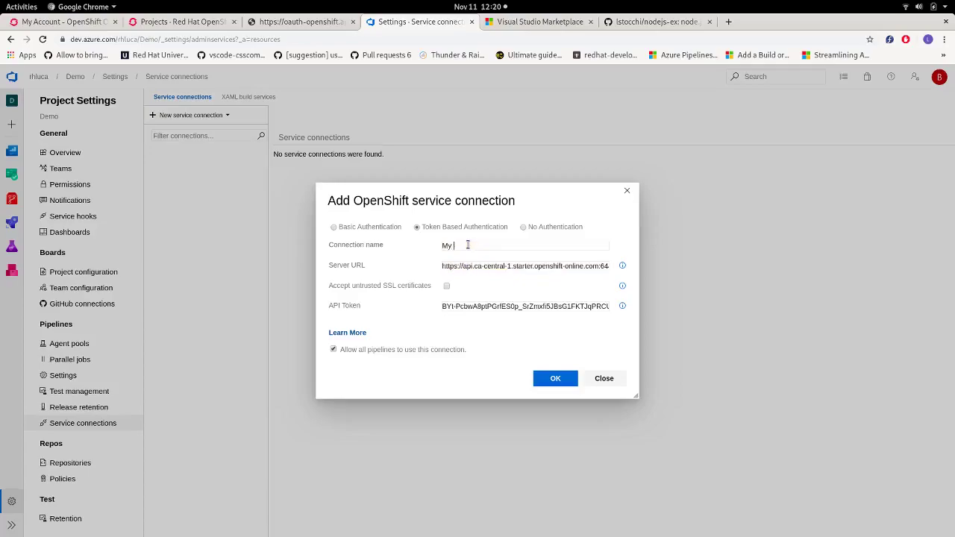
pyautogui.write('y Openshift')
pyautogui.click(551, 378)
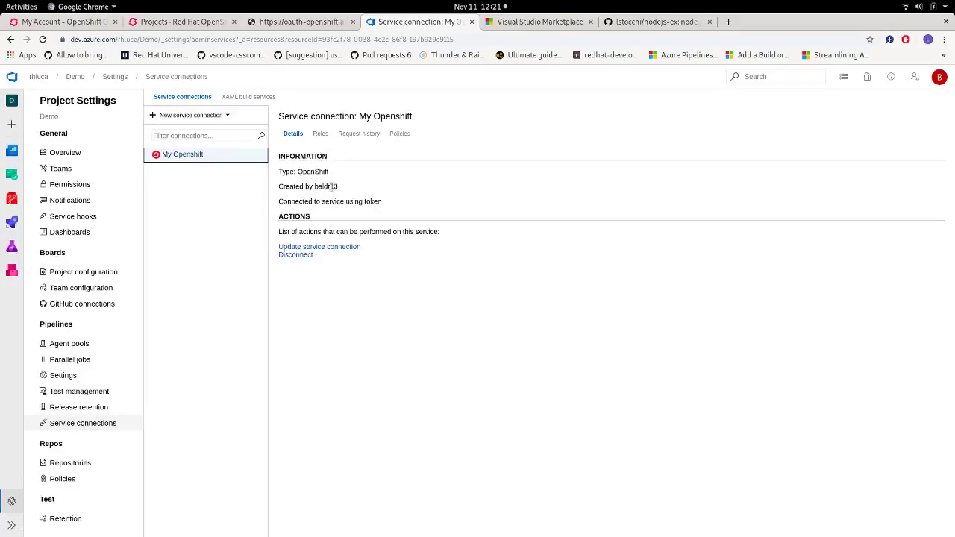
# Create a new pipeline that takes its code from the nodejs-ex repository on GitHub
pyautogui.moveTo(12, 224)
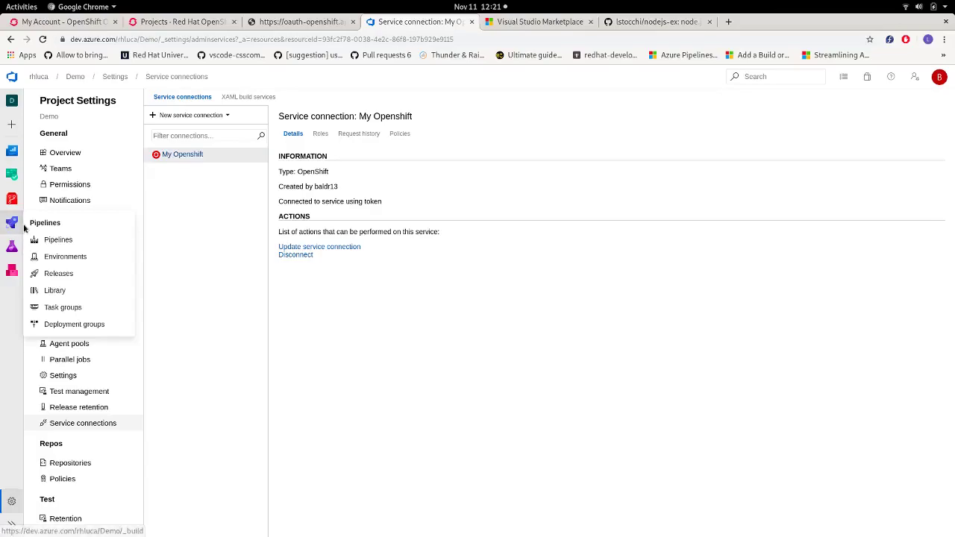
pyautogui.click(54, 240)
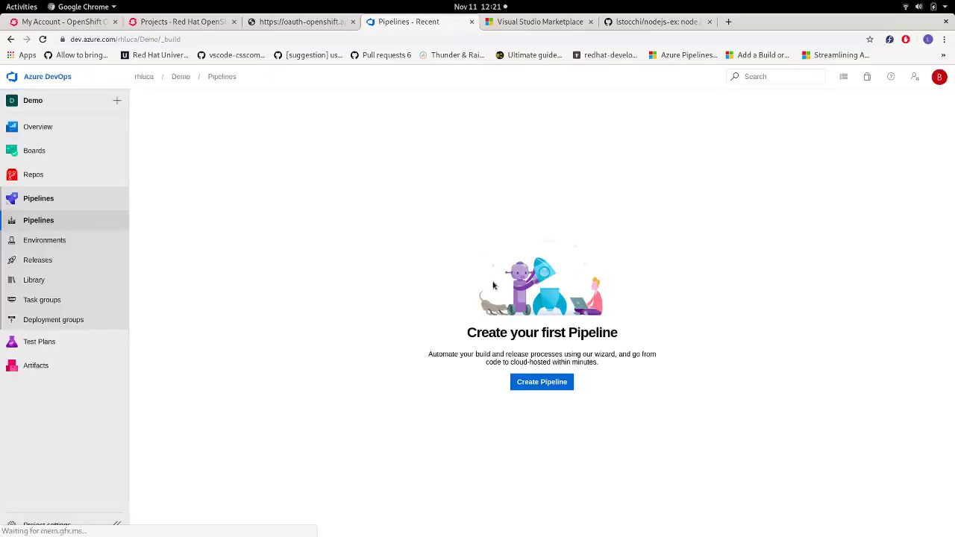
pyautogui.click(544, 386)
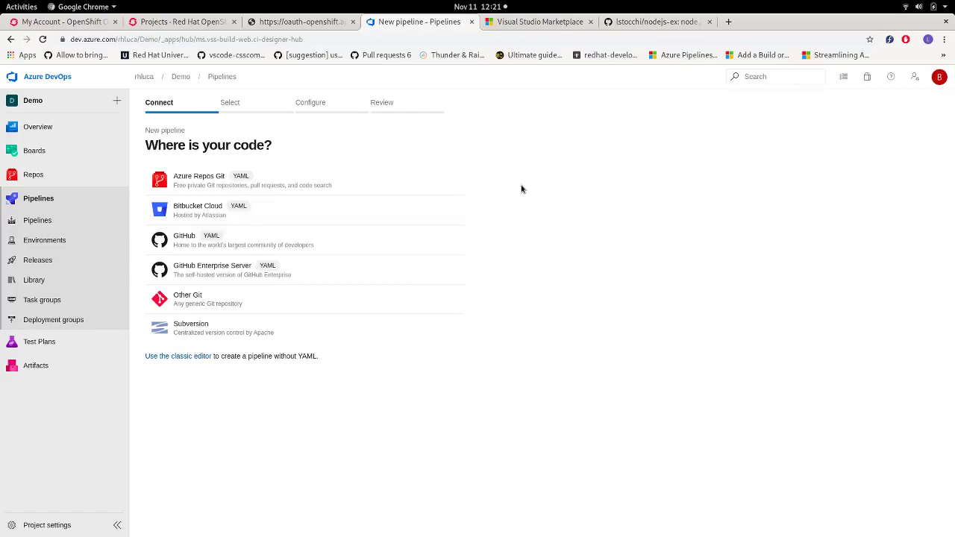
pyautogui.click(639, 23)
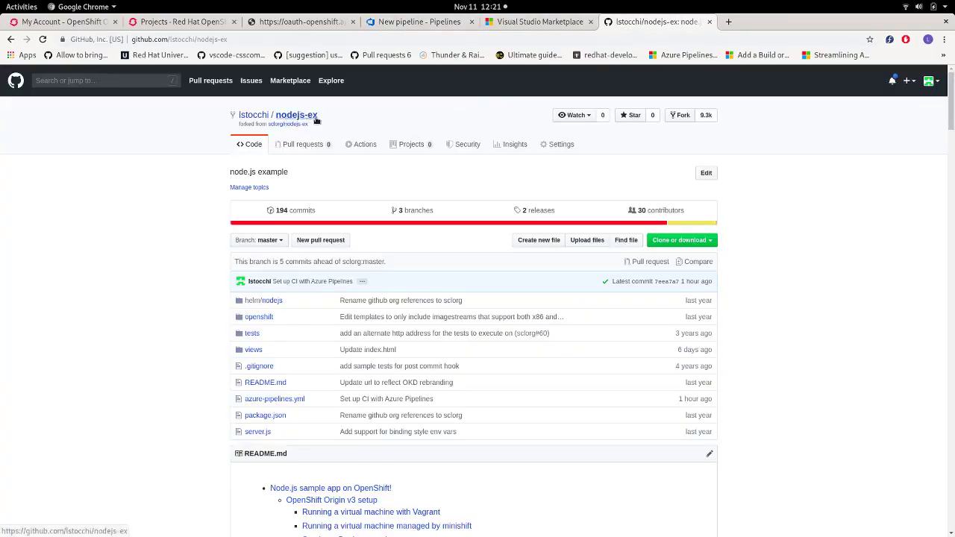
pyautogui.click(455, 26)
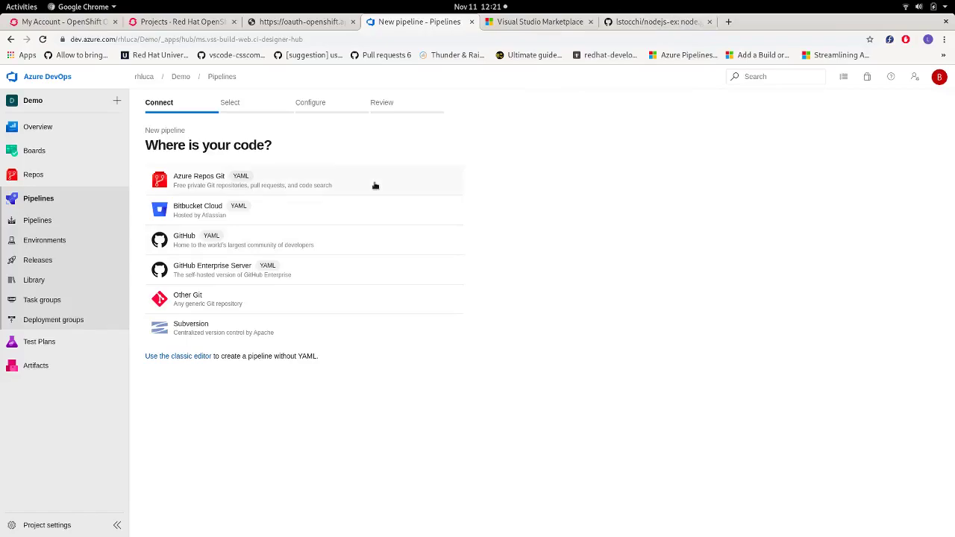
pyautogui.click(305, 242)
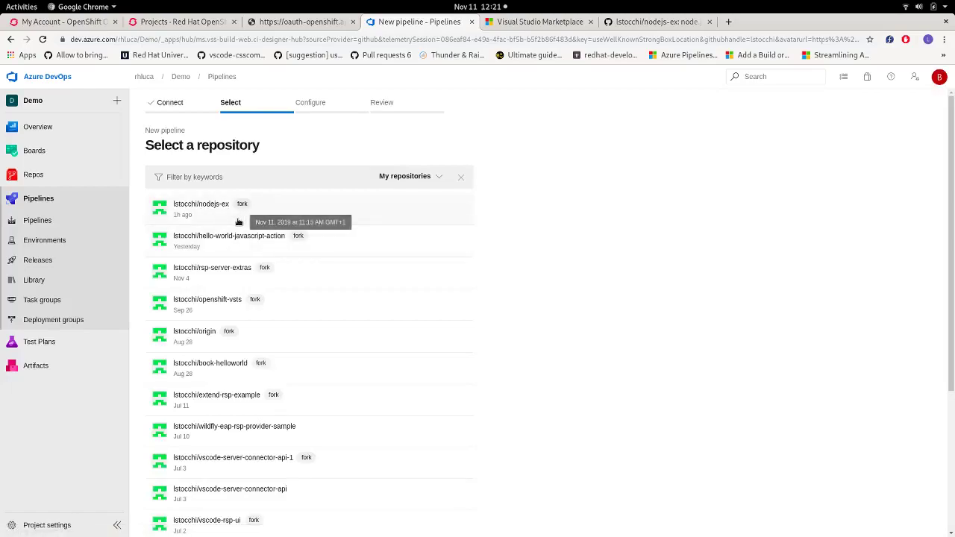
pyautogui.click(239, 220)
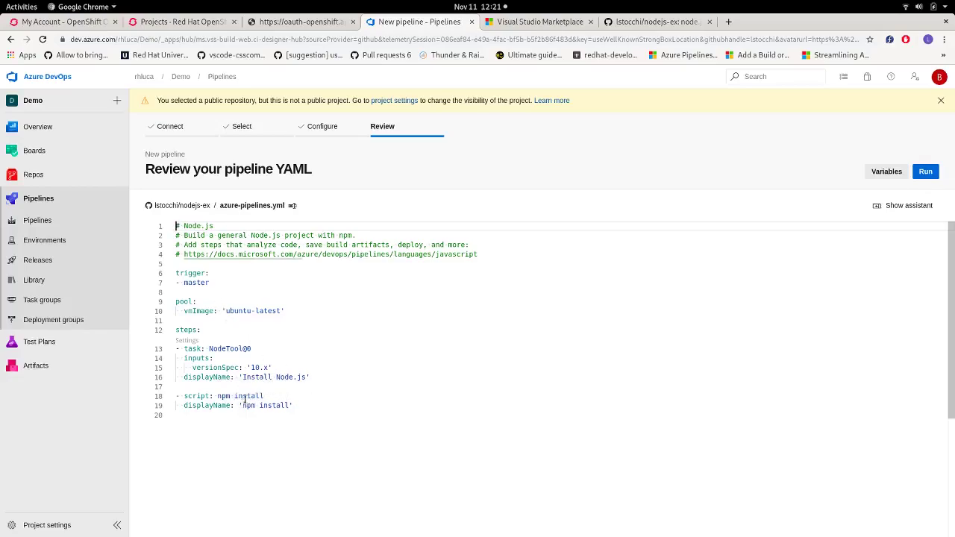
# Run the new pipeline, check the steps of its job, and return to the run summary
pyautogui.click(922, 176)
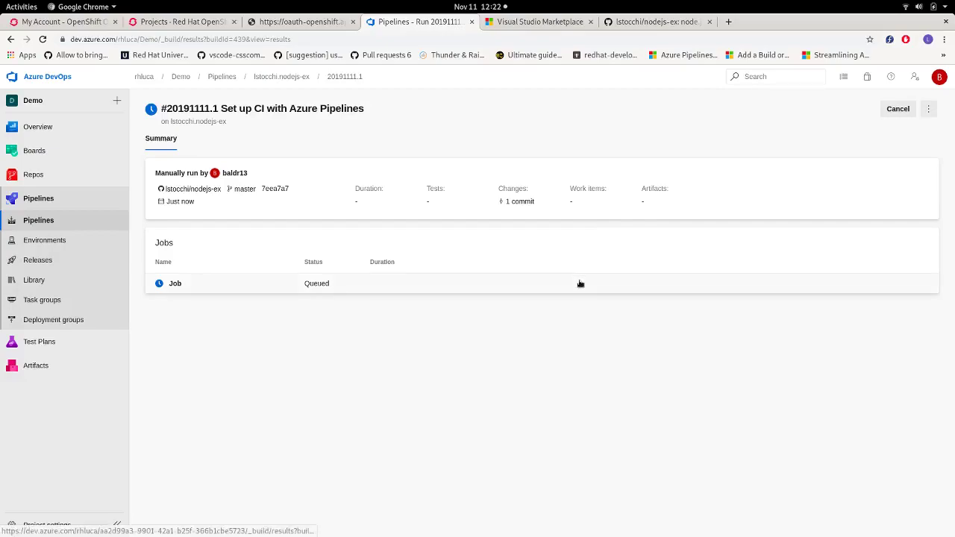
pyautogui.click(280, 290)
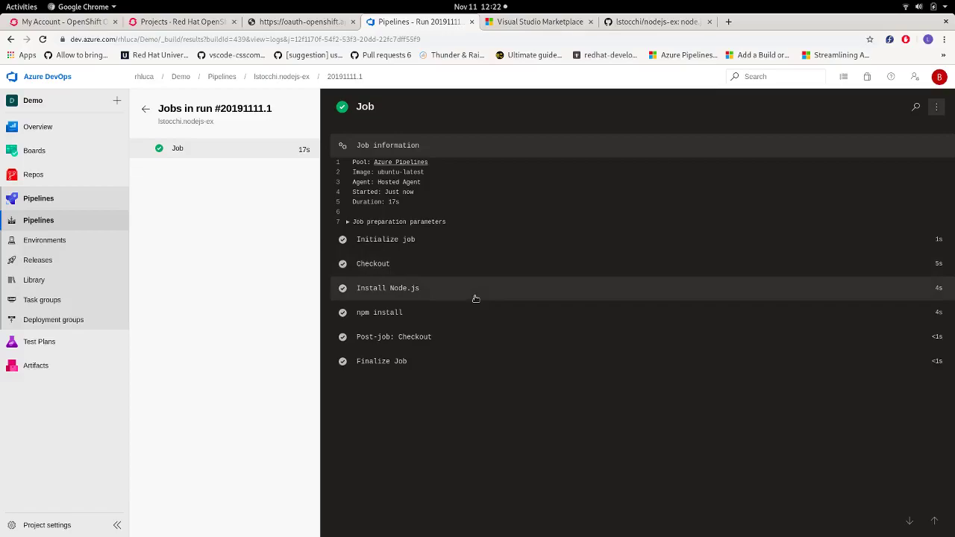
pyautogui.click(146, 109)
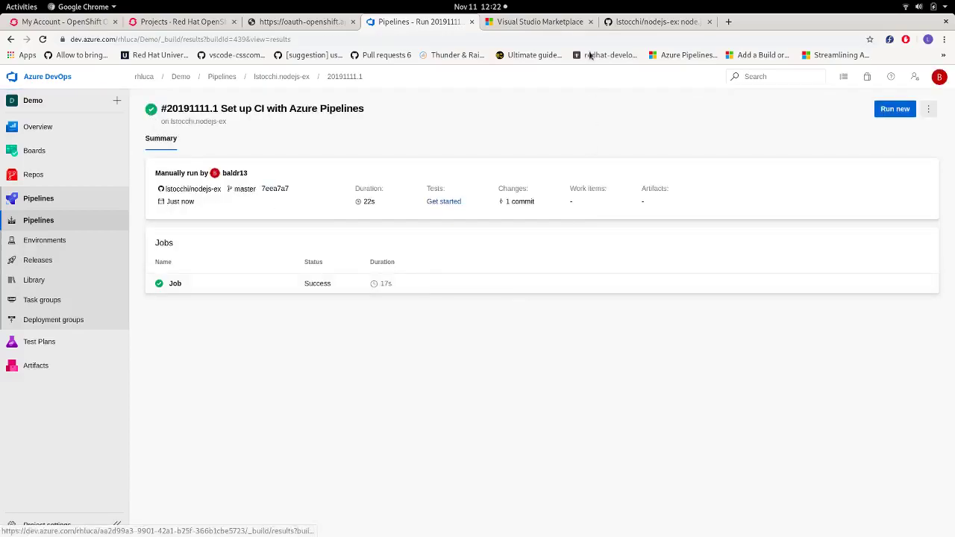
# View azure-pipelines.yml in the nodejs-ex GitHub repository and open the pipeline for editing in Azure DevOps
pyautogui.click(661, 30)
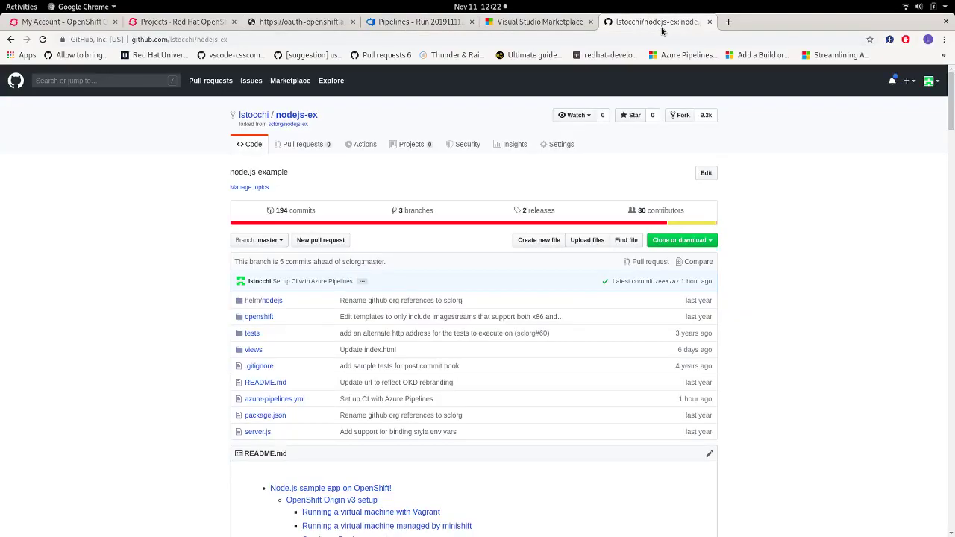
pyautogui.click(297, 403)
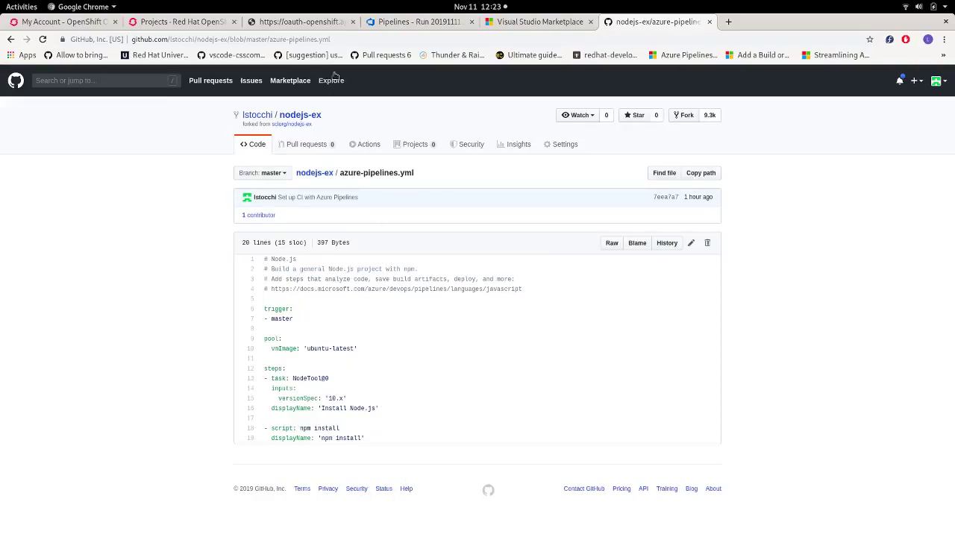
pyautogui.click(378, 24)
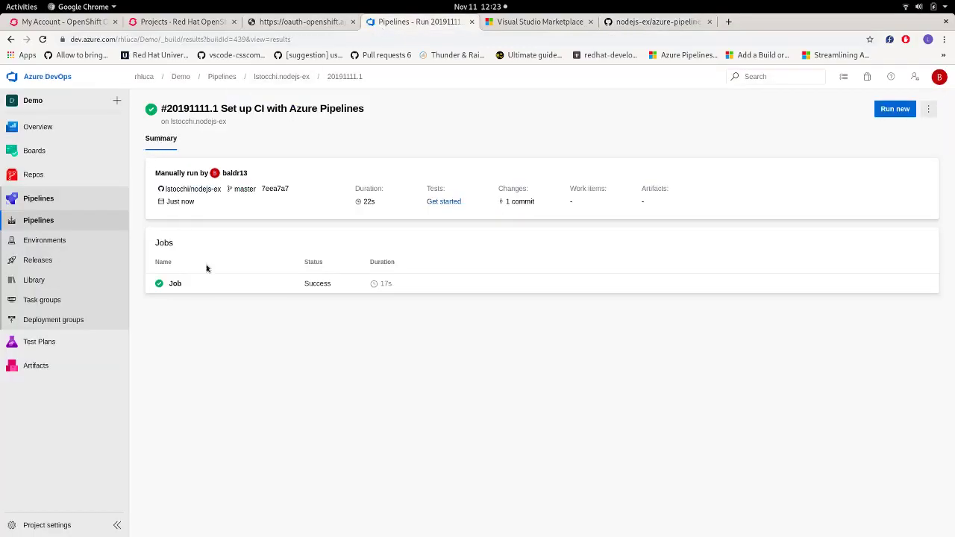
pyautogui.click(929, 109)
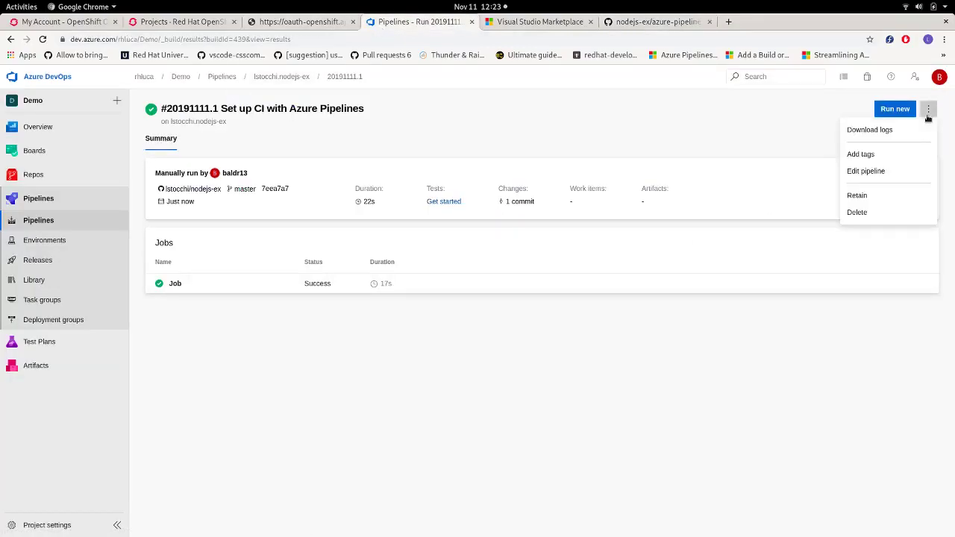
pyautogui.click(884, 170)
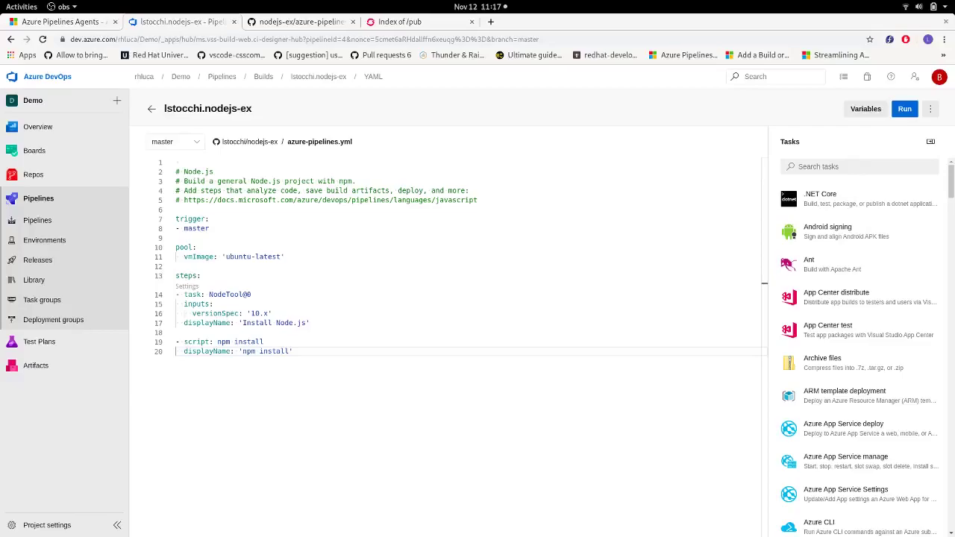
# Search the pipeline tasks for "oc" and for "updat", and clear the search
pyautogui.click(832, 166)
pyautogui.write('oc')
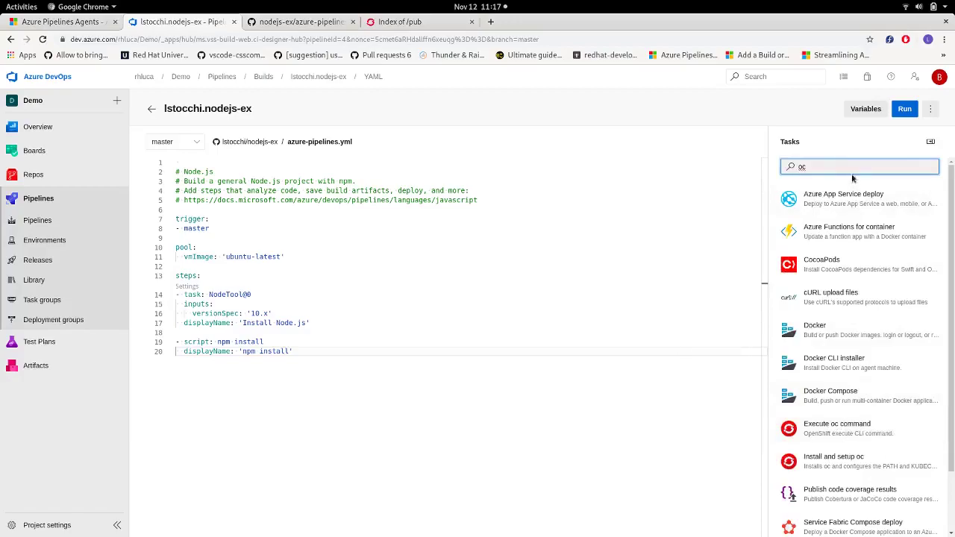
pyautogui.press('BackSpace')
pyautogui.press('BackSpace')
pyautogui.write('updat')
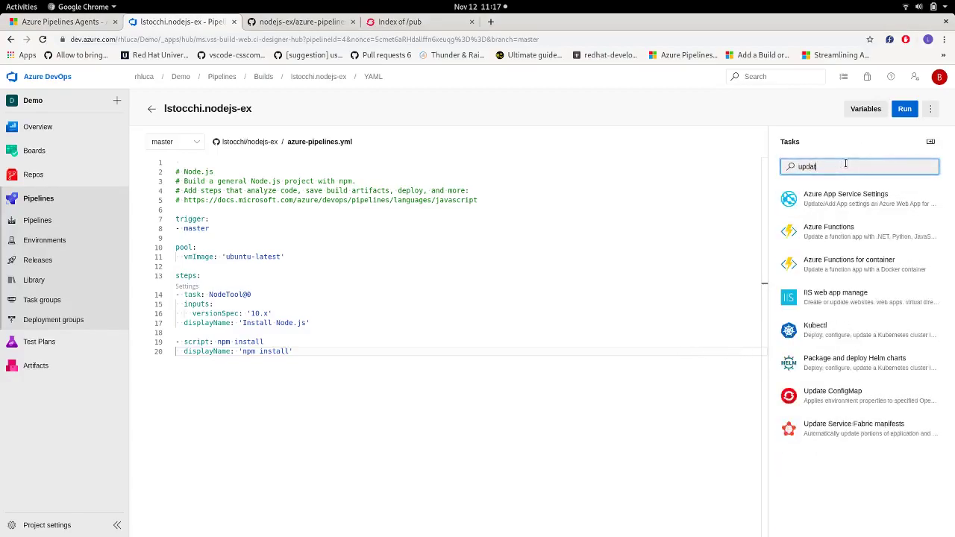
pyautogui.moveTo(853, 167); pyautogui.dragTo(774, 166)
pyautogui.press('BackSpace')
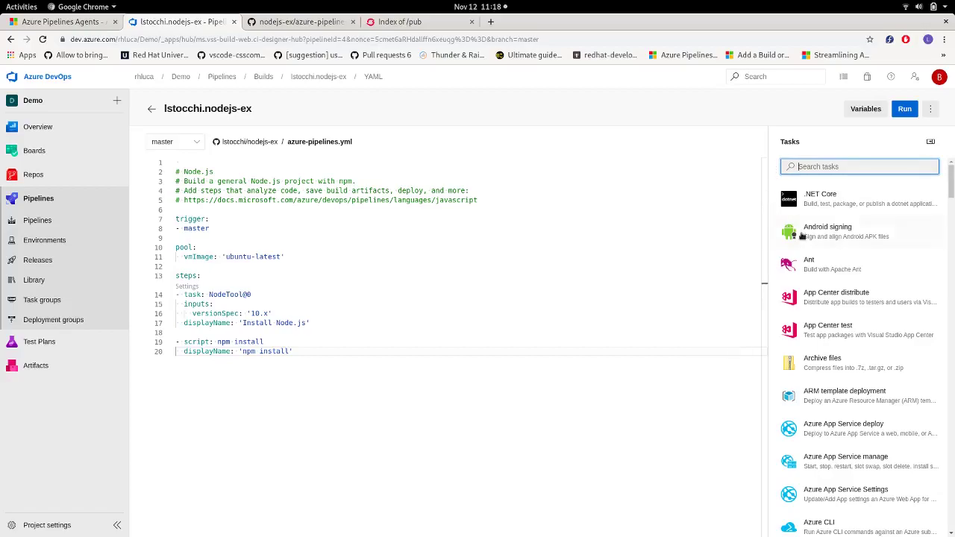
# Add an Execute oc command task directly under steps, with My Openshift, version 4.2 and the command oc start-build nodejs-ex --follow
pyautogui.click(220, 276)
pyautogui.press('Return')
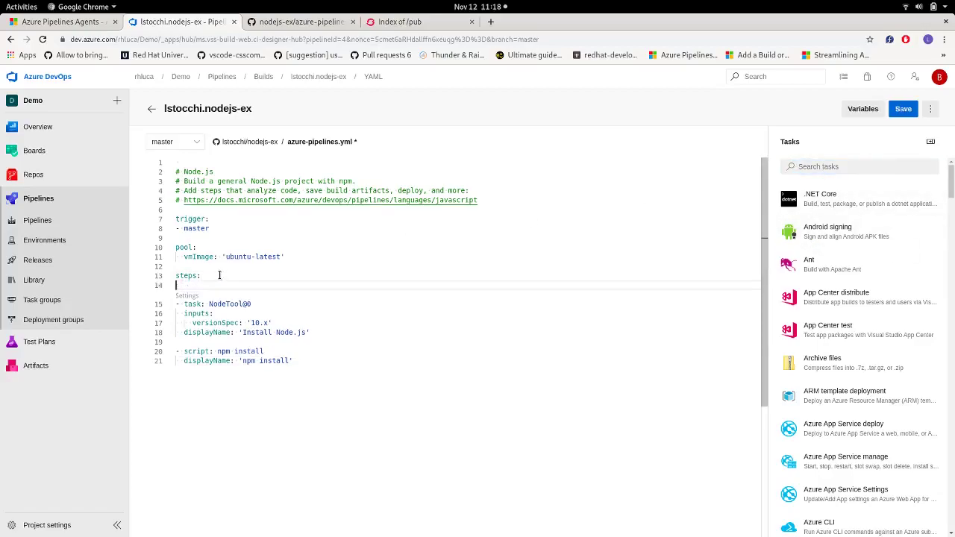
pyautogui.click(838, 167)
pyautogui.write('oc')
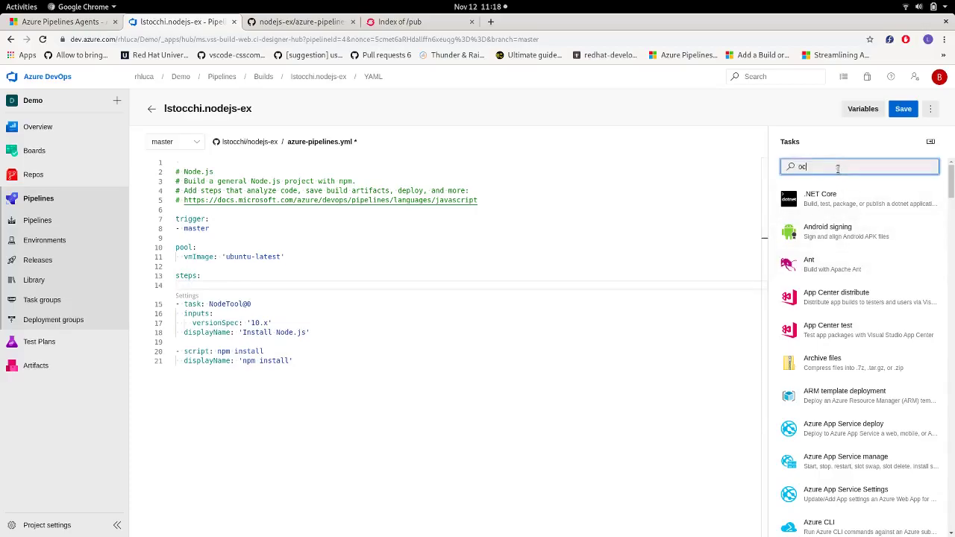
pyautogui.click(858, 430)
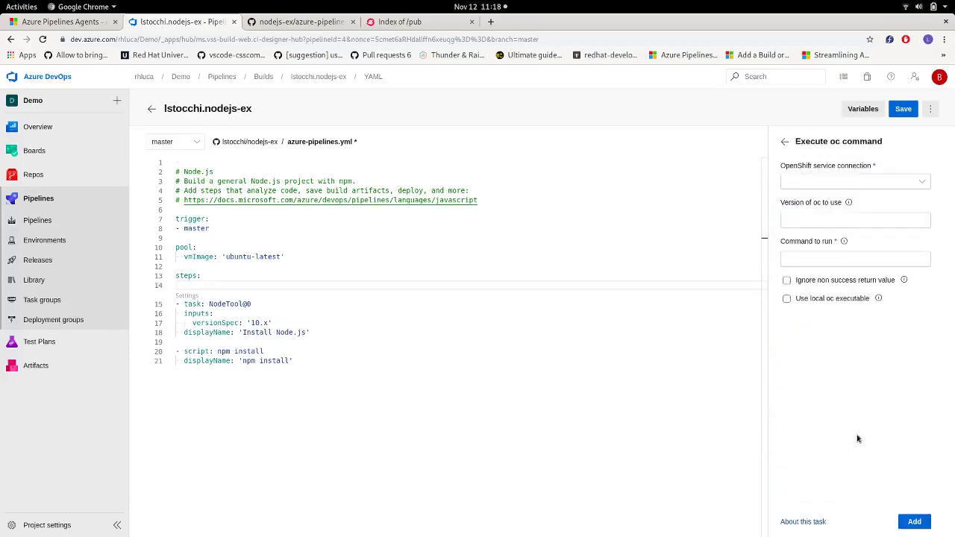
pyautogui.click(847, 184)
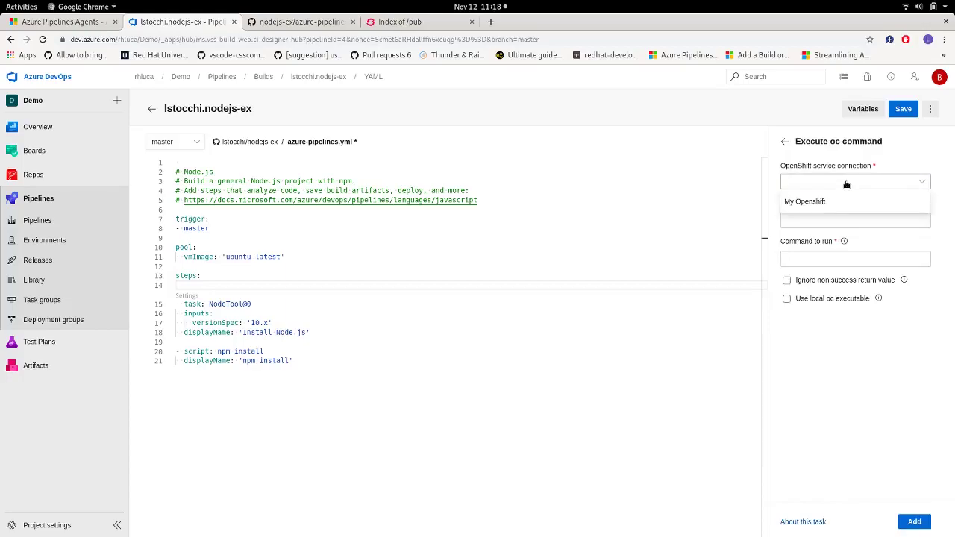
pyautogui.click(818, 206)
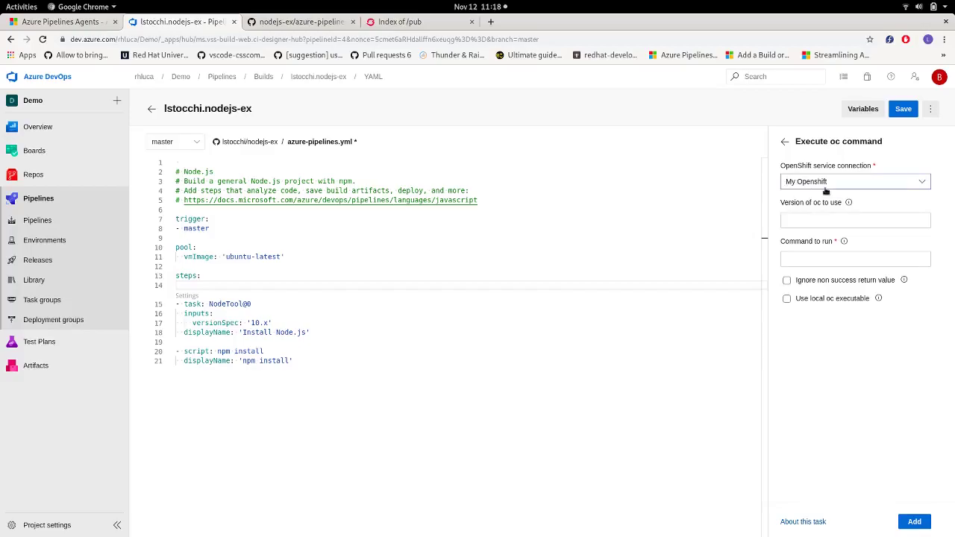
pyautogui.click(817, 220)
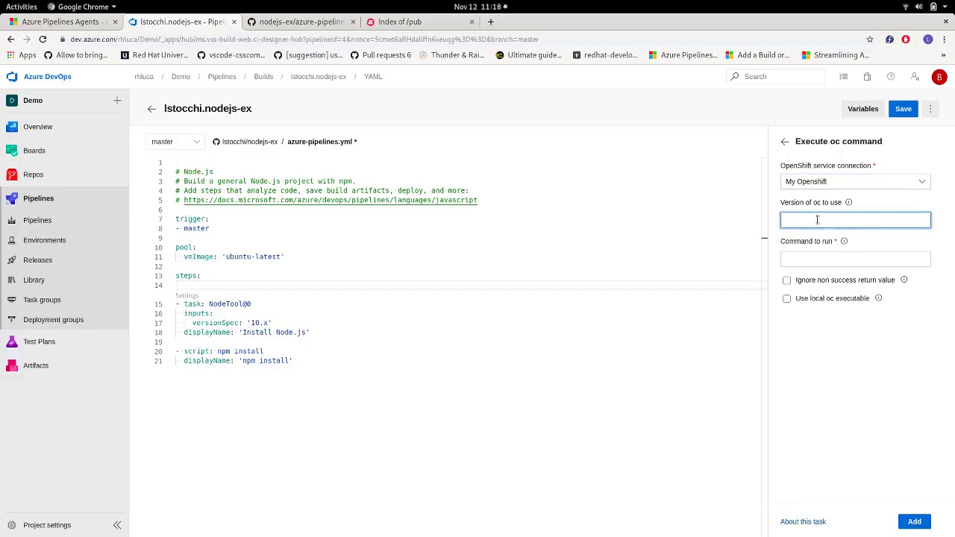
pyautogui.write('4.2')
pyautogui.click(809, 256)
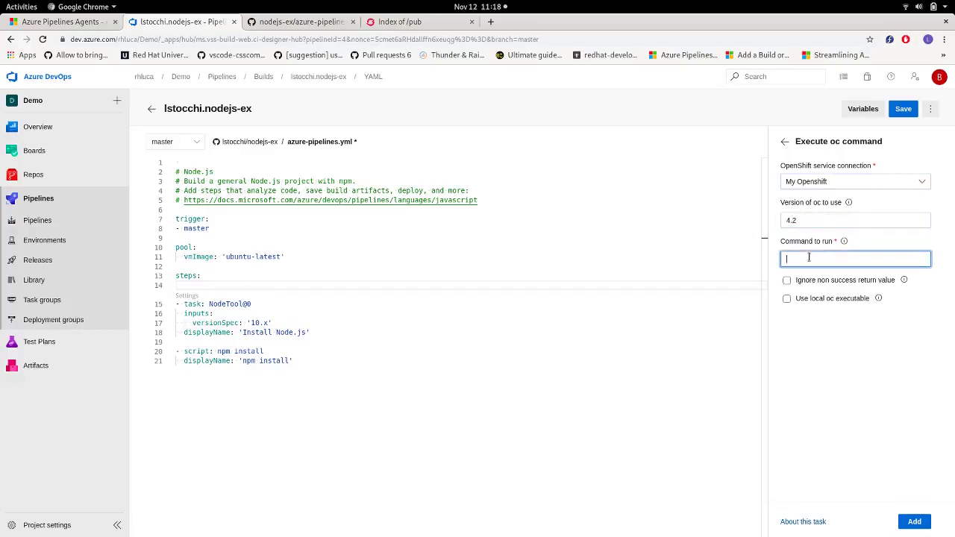
pyautogui.write('oc start-build nodejs-ex --follow')
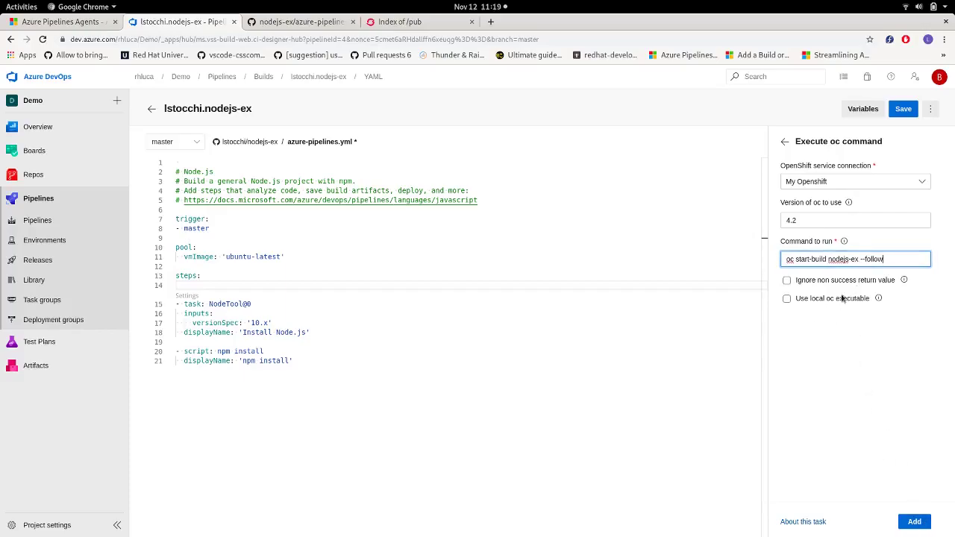
pyautogui.click(917, 522)
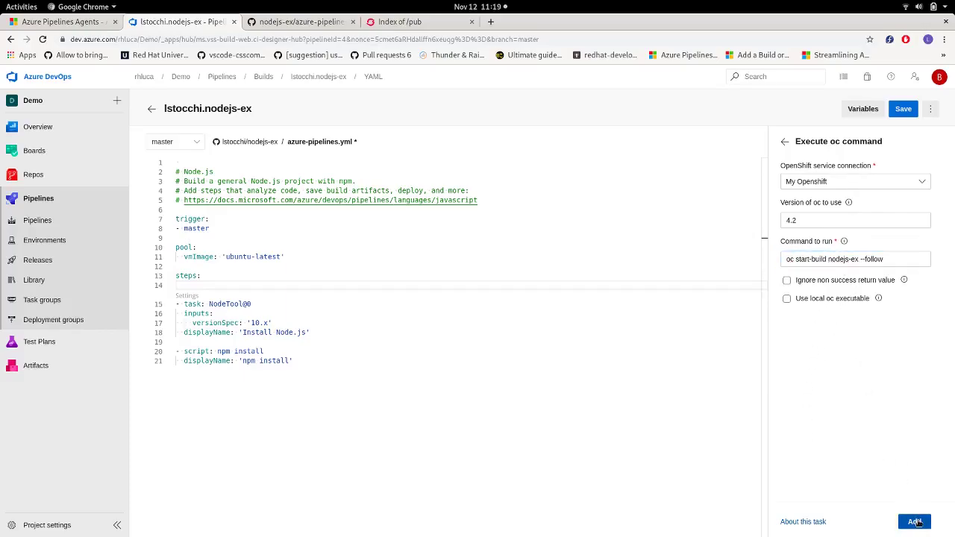
# Add another Execute oc command task below the start-build task, with My Openshift, version 4.2 and the command oc status
pyautogui.click(385, 332)
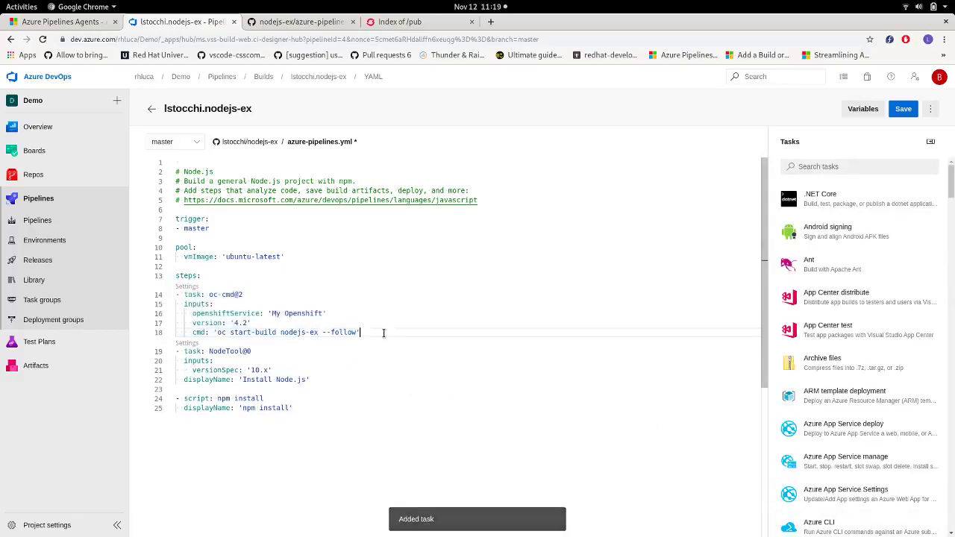
pyautogui.press('Return')
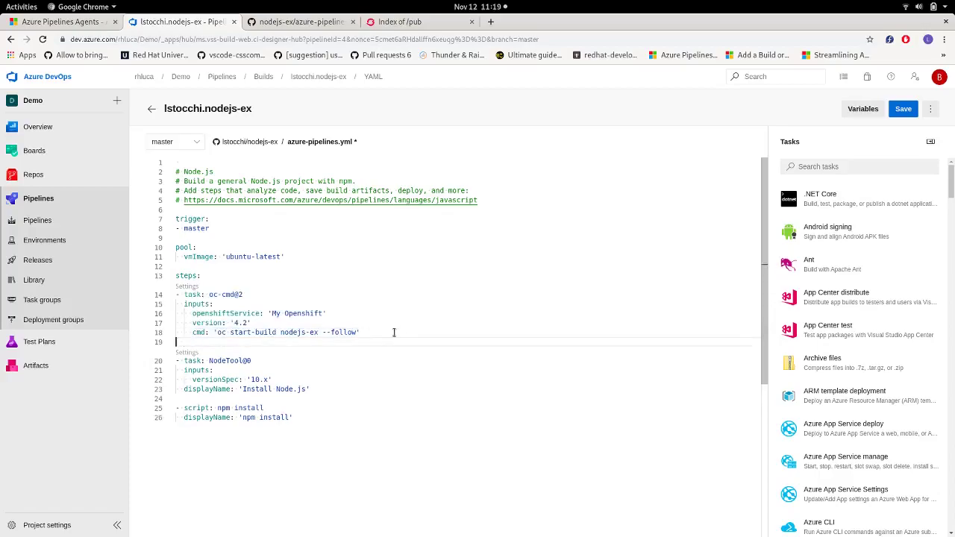
pyautogui.click(819, 164)
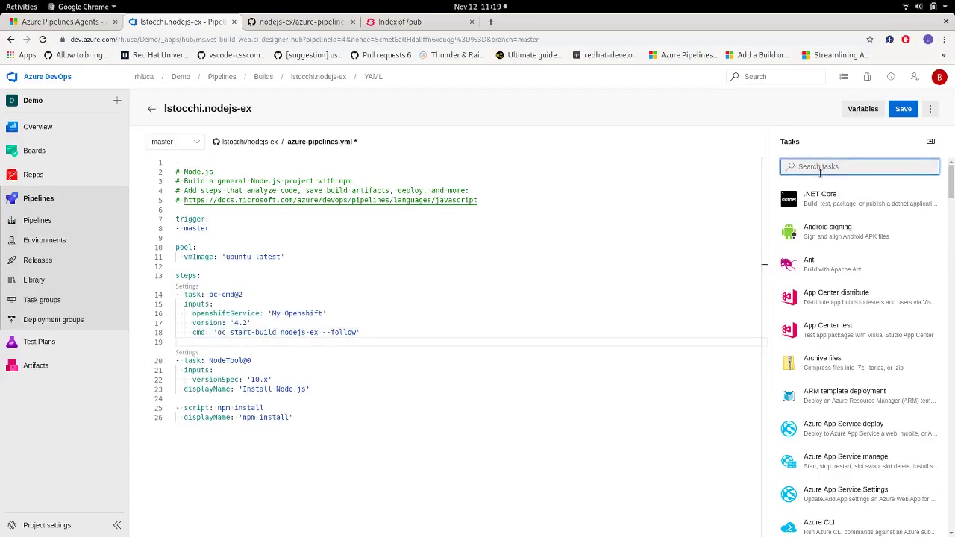
pyautogui.write('oc')
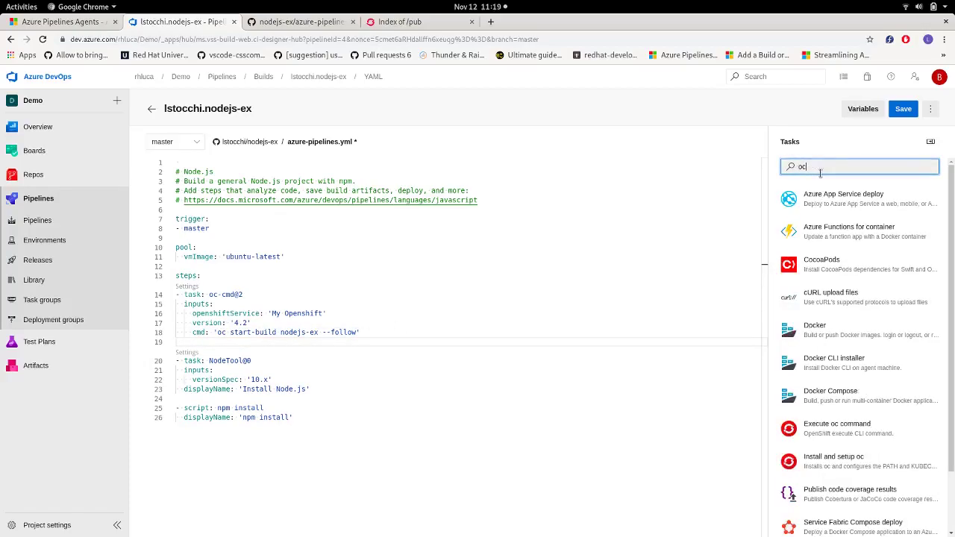
pyautogui.click(841, 435)
pyautogui.click(851, 181)
pyautogui.click(842, 200)
pyautogui.click(842, 220)
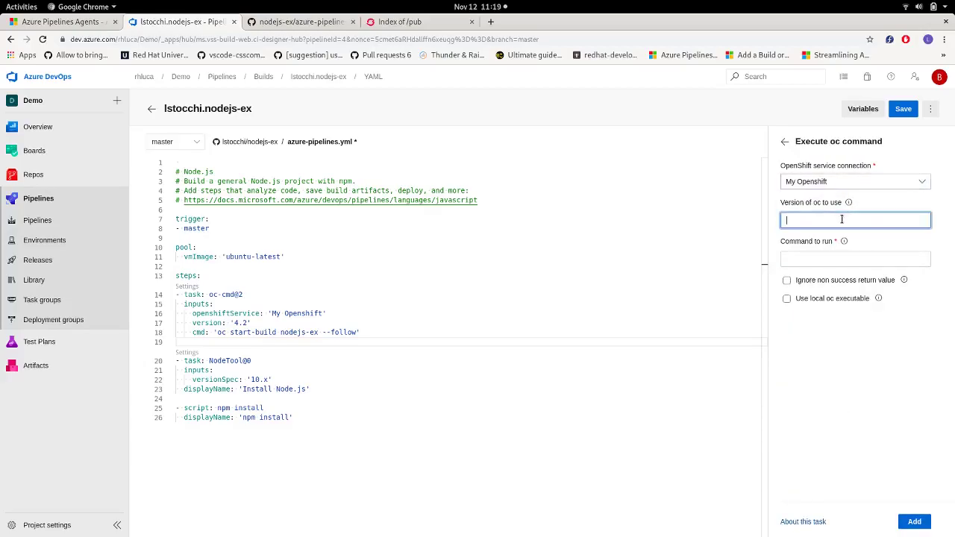
pyautogui.write('4.2')
pyautogui.click(836, 258)
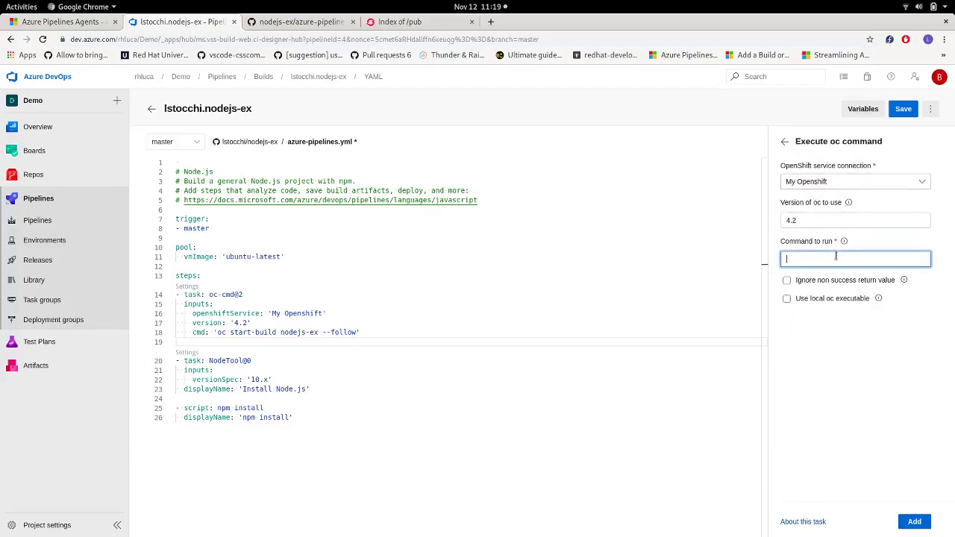
pyautogui.write('oc status')
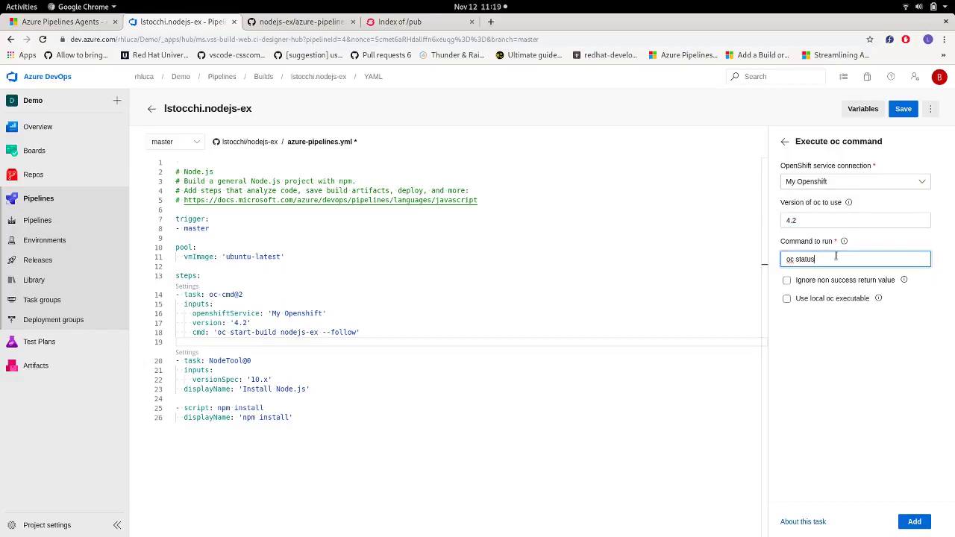
pyautogui.click(914, 522)
# Delete the Install Node.js task and the npm install script from the end of the pipeline YAML
pyautogui.click(306, 431)
pyautogui.keyDown('shift'); pyautogui.click(156, 375); pyautogui.keyUp('shift')
pyautogui.press('BackSpace')
pyautogui.press('BackSpace')
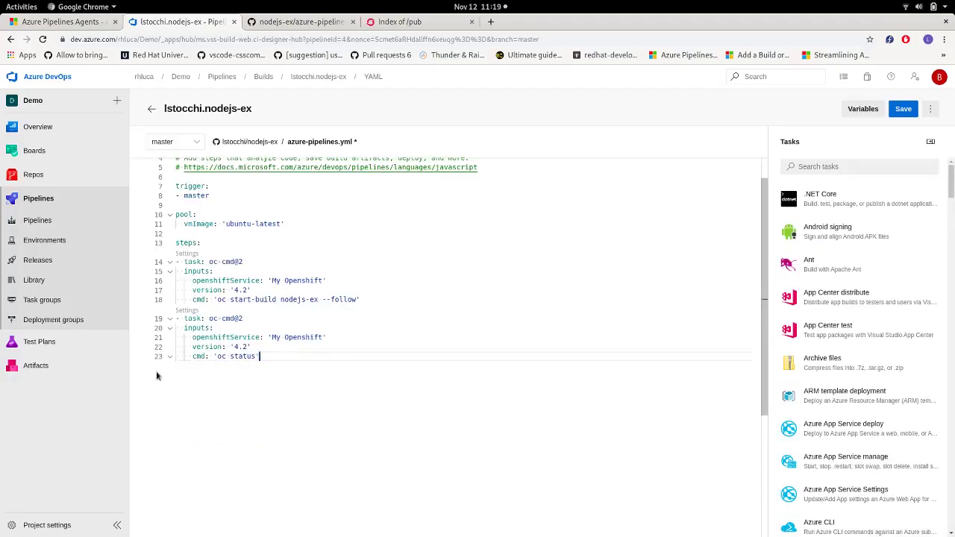
# Save the edited pipeline and open azure-pipelines.yml in the nodejs-ex GitHub repository
pyautogui.scroll(1, 157, 376)
pyautogui.click(903, 108)
pyautogui.click(923, 512)
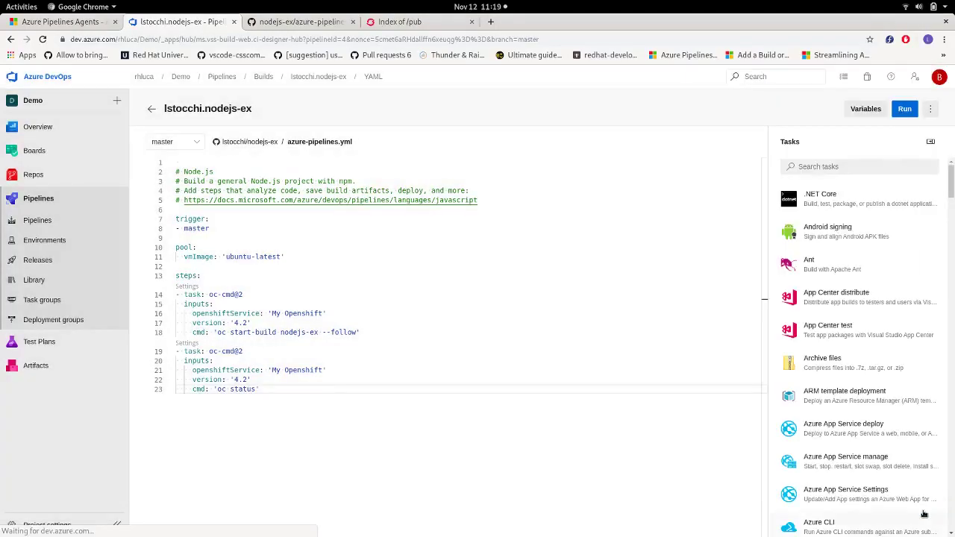
pyautogui.click(293, 23)
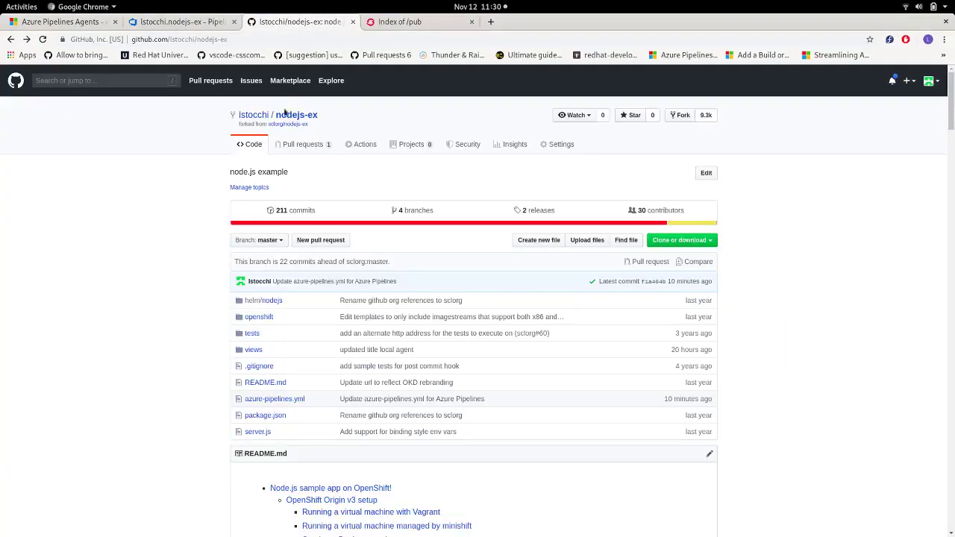
pyautogui.click(267, 404)
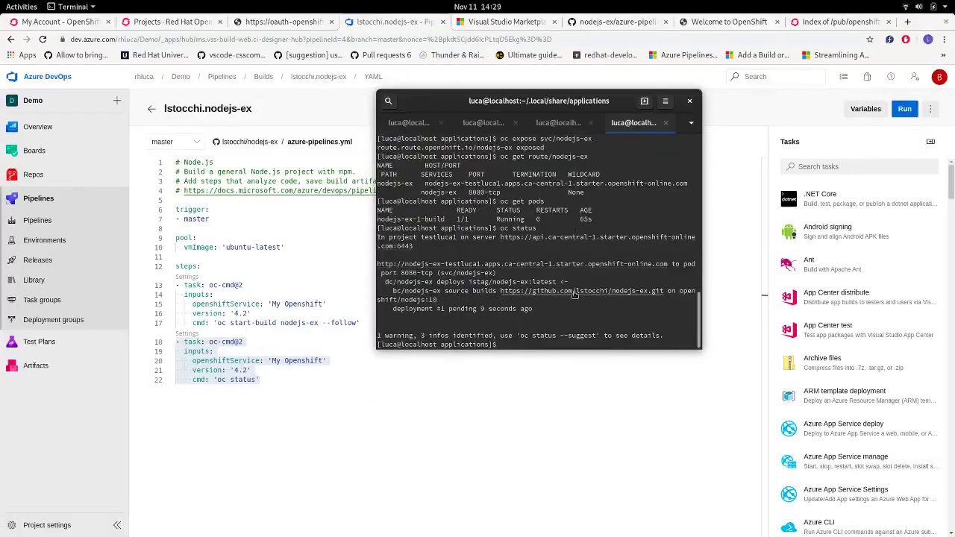
# Log in to OpenShift from a cleared terminal with the oc login command and API token copied from the token page
pyautogui.hotkey('ctrl', 'l')
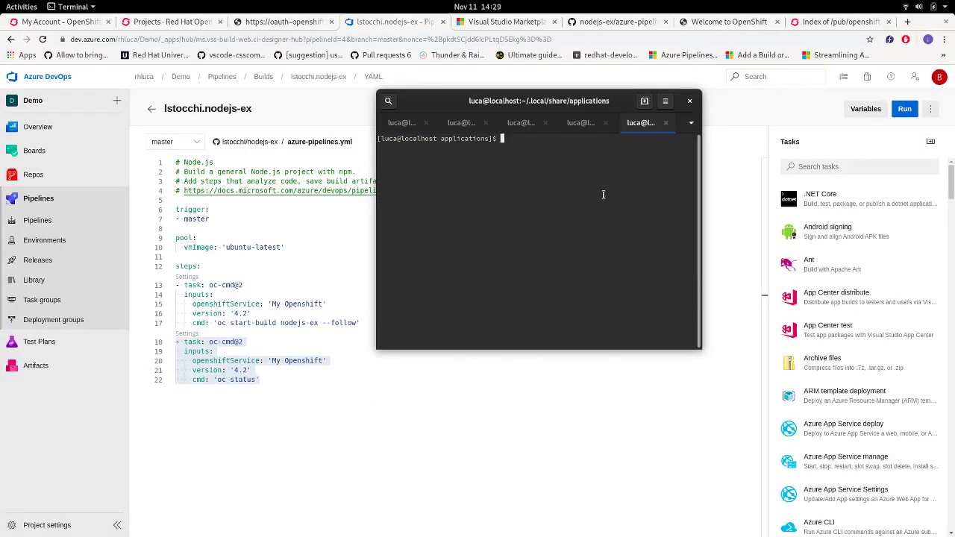
pyautogui.click(281, 22)
pyautogui.rightClick(157, 163)
pyautogui.click(227, 175)
pyautogui.press('super')
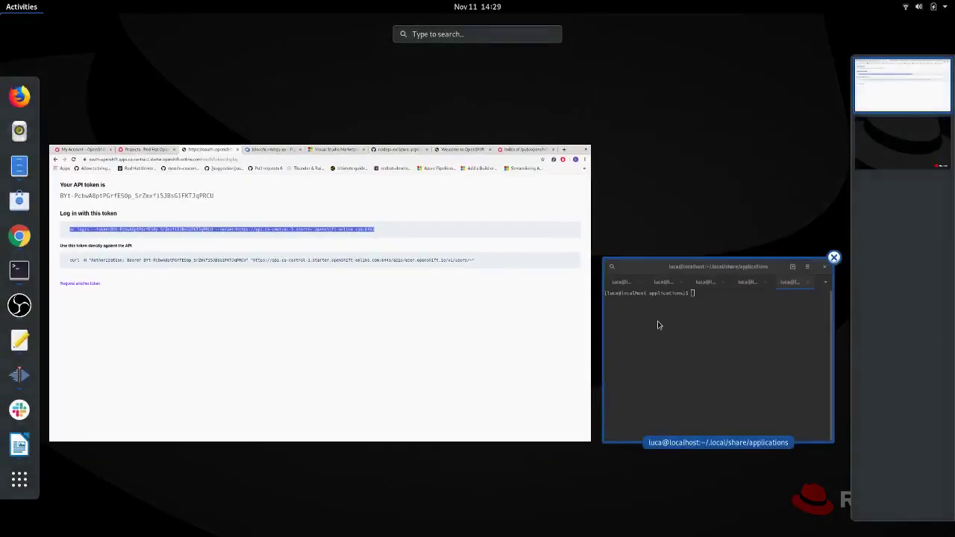
pyautogui.click(654, 324)
pyautogui.rightClick(550, 180)
pyautogui.click(570, 212)
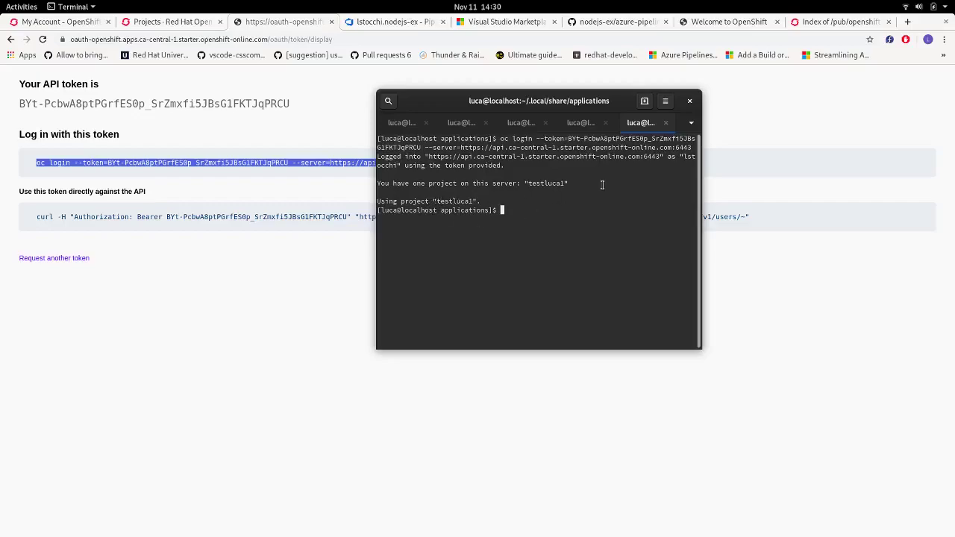
# Try to create a new OpenShift project named demo with oc new-project
pyautogui.write('oc new-project demo')
pyautogui.press('Return')
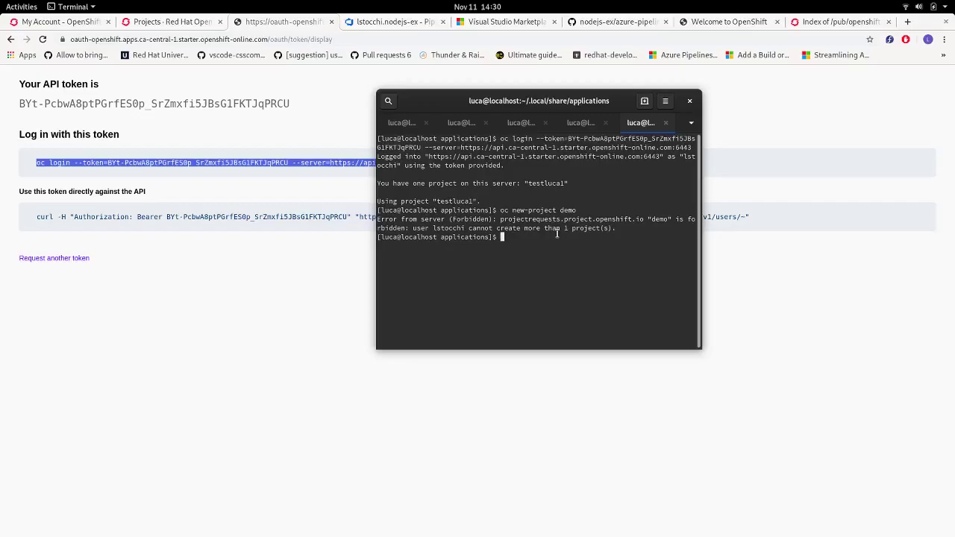
# Try to create an app with oc new-app from the nodejs-ex repository's HTTPS clone URL, using the label name=myapp
pyautogui.write('oc new-app')
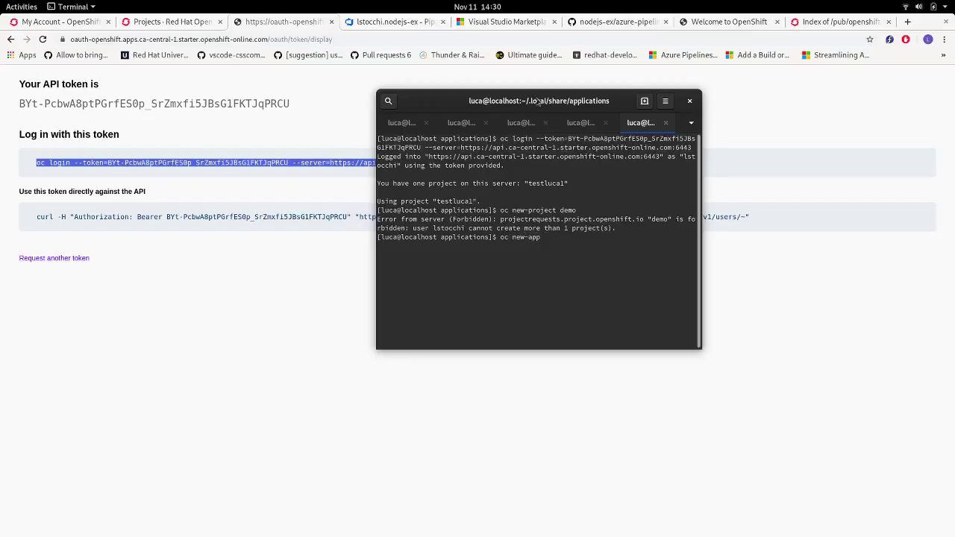
pyautogui.click(638, 20)
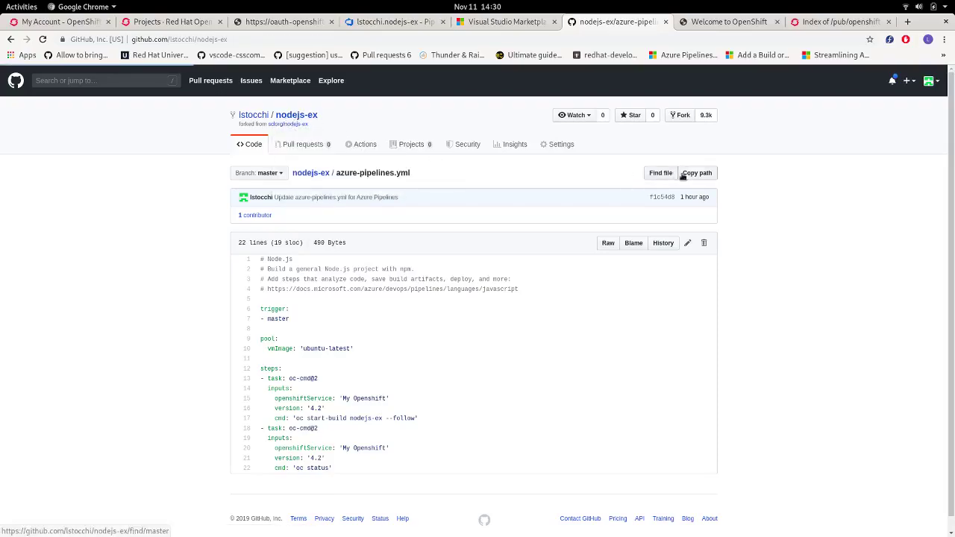
pyautogui.click(704, 173)
pyautogui.click(682, 269)
pyautogui.click(700, 320)
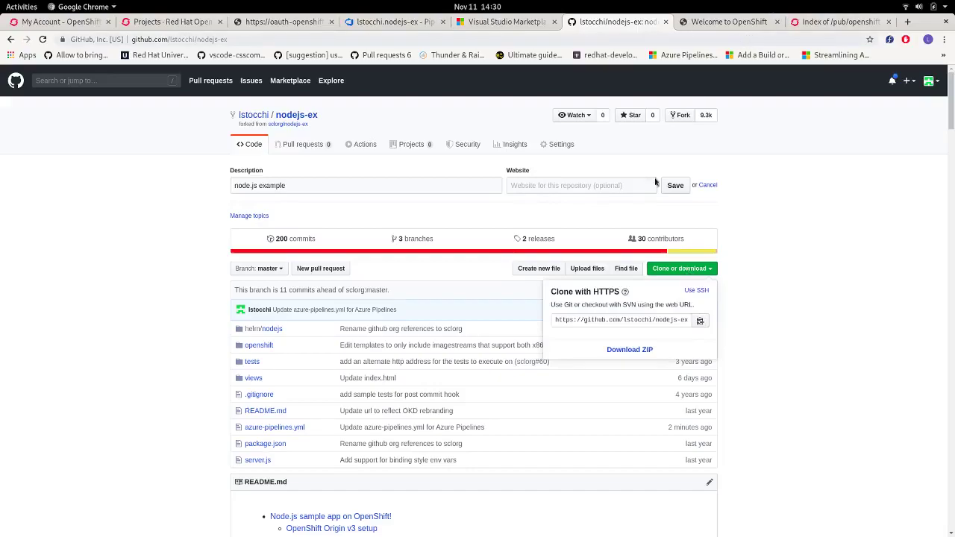
pyautogui.press('super')
pyautogui.click(657, 321)
pyautogui.rightClick(565, 245)
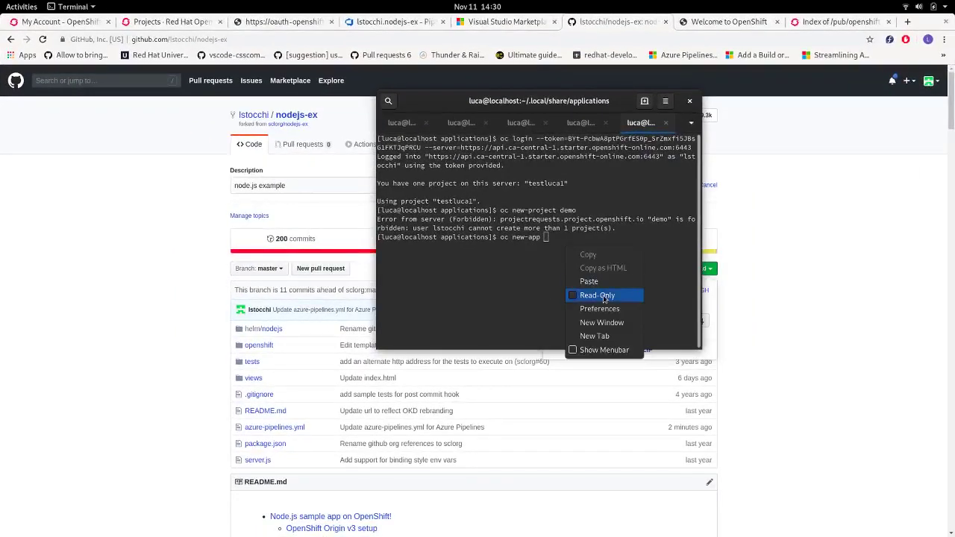
pyautogui.click(603, 284)
pyautogui.write('-l name')
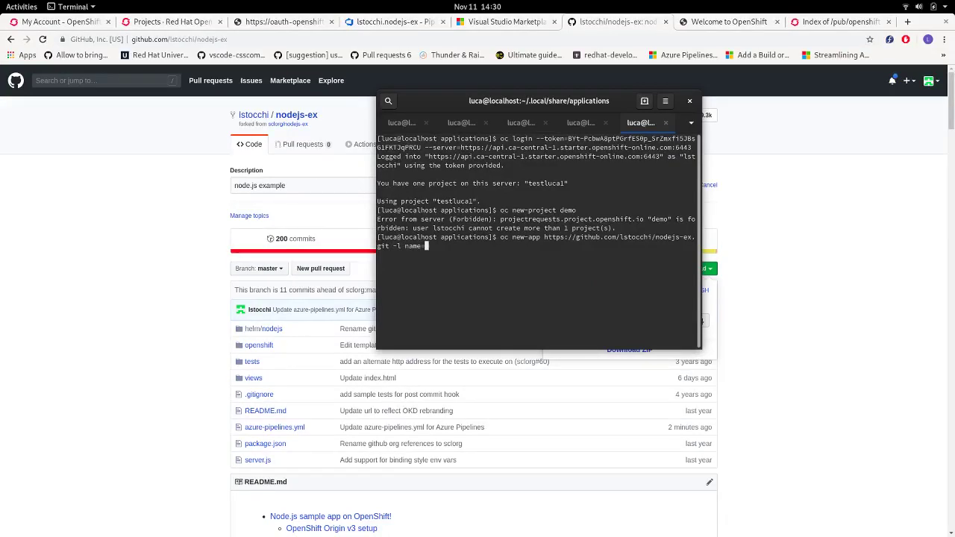
pyautogui.write('=myapp')
pyautogui.press('Return')
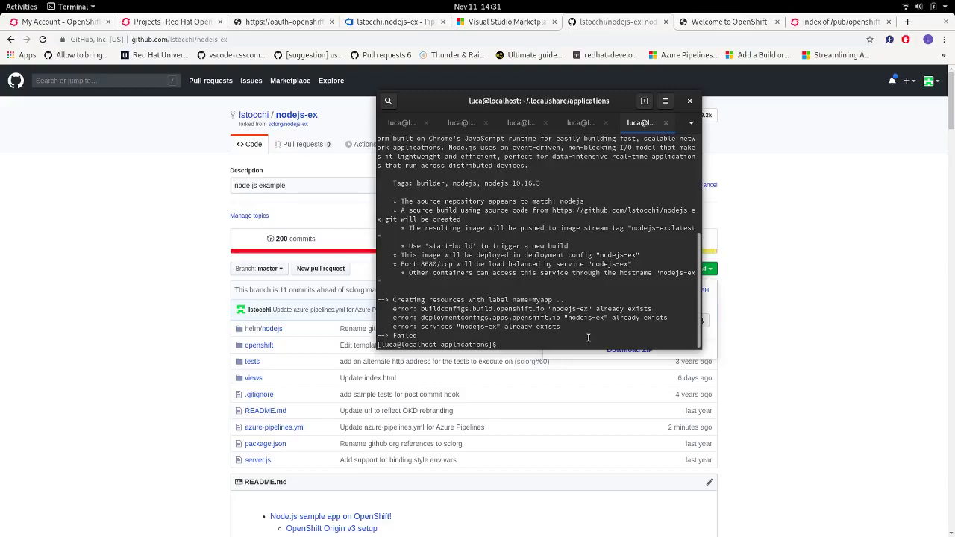
# Delete all OpenShift resources carrying the label app=nodejs-ex with oc delete all
pyautogui.write('oc delete ')
pyautogui.write('a')
pyautogui.write('ll ')
pyautogui.write('-l app= dem')
pyautogui.press('BackSpace')
pyautogui.press('BackSpace')
pyautogui.press('BackSpace')
pyautogui.press('BackSpace')
pyautogui.write('demo')
pyautogui.press('BackSpace')
pyautogui.press('BackSpace')
pyautogui.press('BackSpace')
pyautogui.write('nodejs-ex')
pyautogui.press('Return')
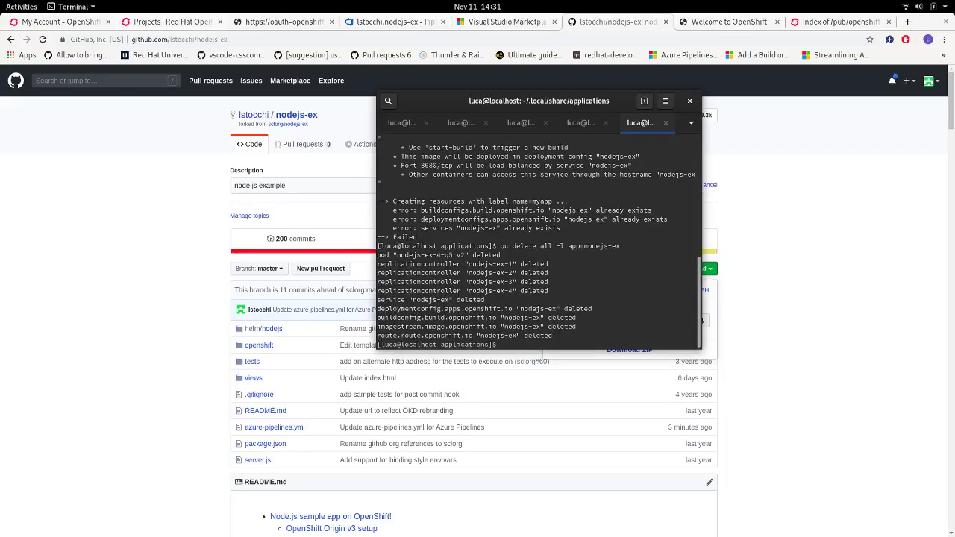
# Run the oc new-app command again for the nodejs-ex Git repository with the label name=myapp
pyautogui.press('Up')
pyautogui.press('Up')
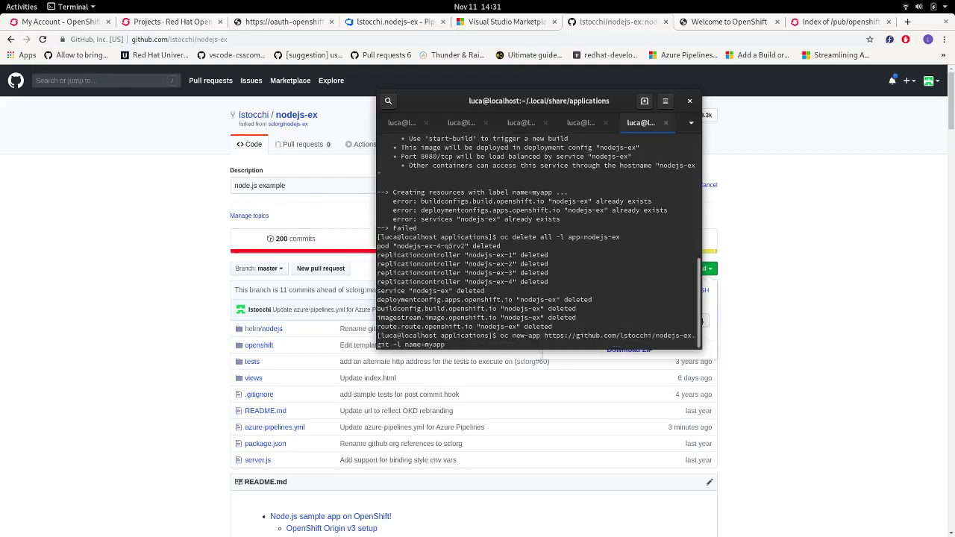
pyautogui.press('Return')
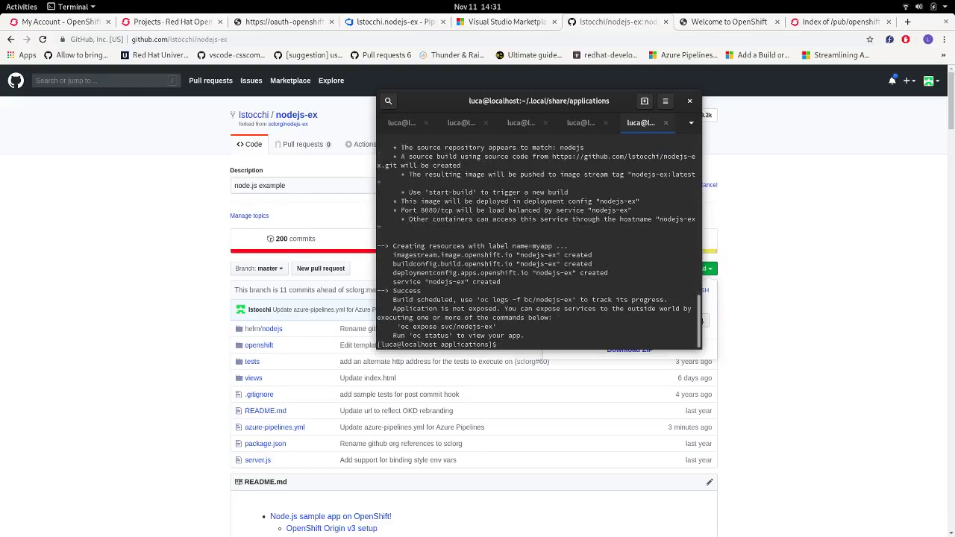
# Expose the service svc/nodejs-ex and get the details of route/nodejs-ex
pyautogui.write('oc expose svc/nodejs-ex')
pyautogui.press('Return')
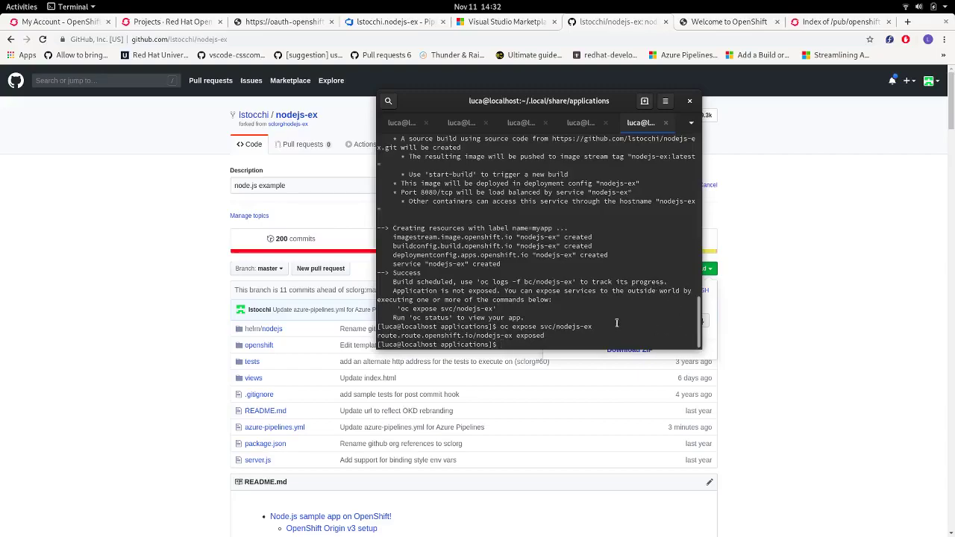
pyautogui.write('oc get route/nodejs-ex')
pyautogui.press('Return')
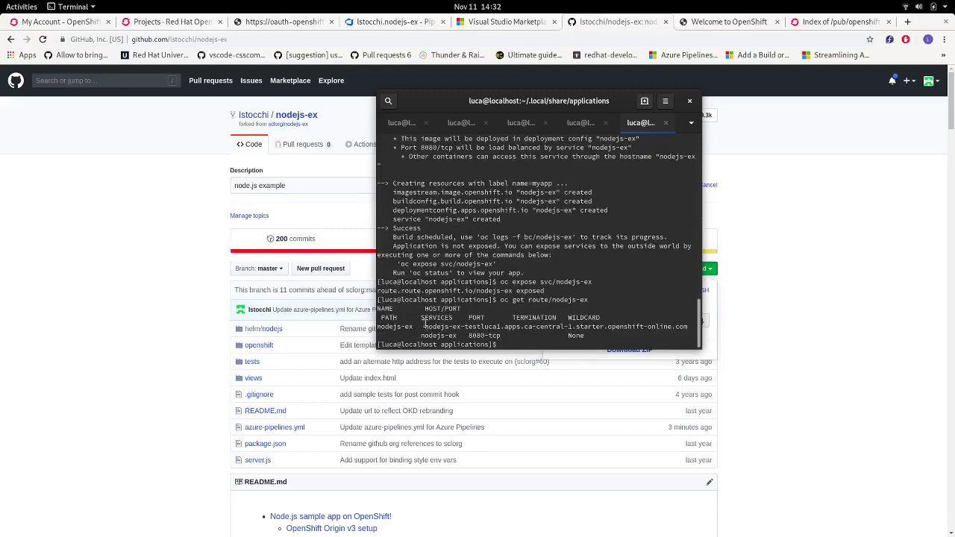
# Copy the nodejs-ex route's host address from the terminal and open it in a new browser tab
pyautogui.moveTo(424, 326); pyautogui.dragTo(687, 327)
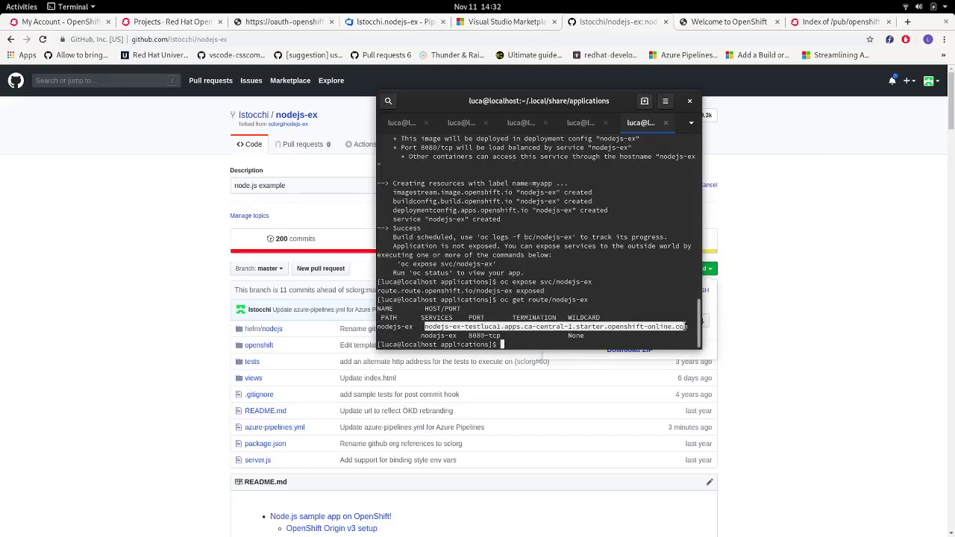
pyautogui.rightClick(669, 330)
pyautogui.click(691, 336)
pyautogui.click(908, 25)
pyautogui.hotkey('ctrl', 'v')
pyautogui.press('Return')
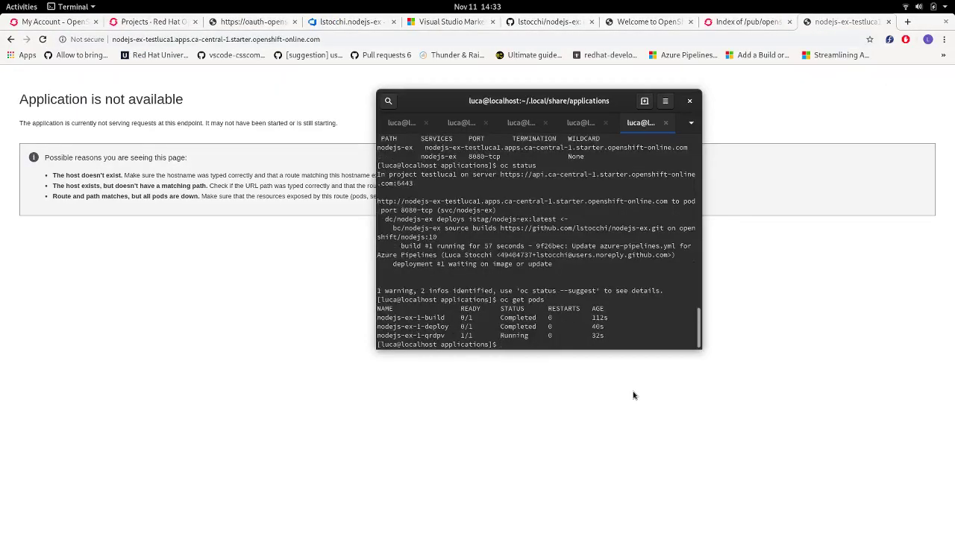
# Reload the deployed application's page and examine its main heading
pyautogui.click(43, 39)
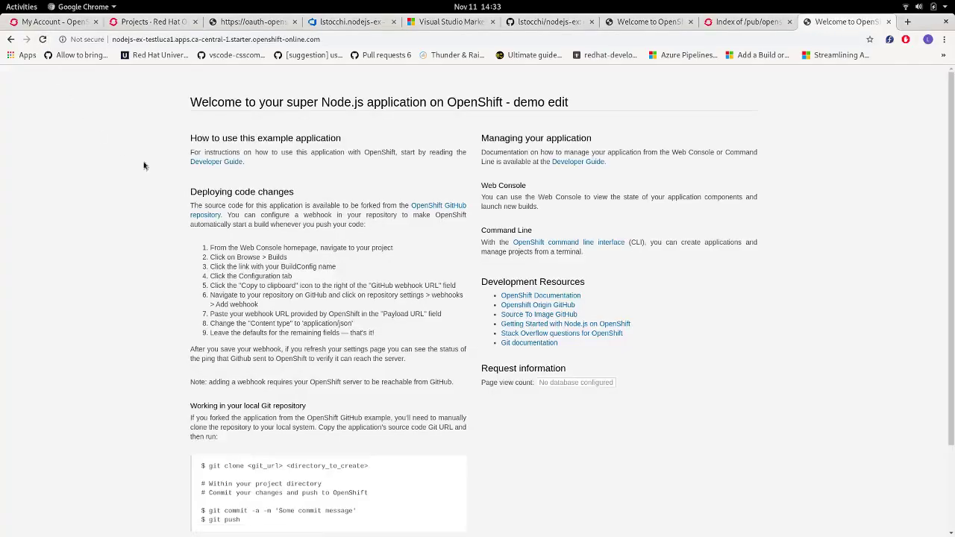
pyautogui.moveTo(191, 100); pyautogui.dragTo(560, 96)
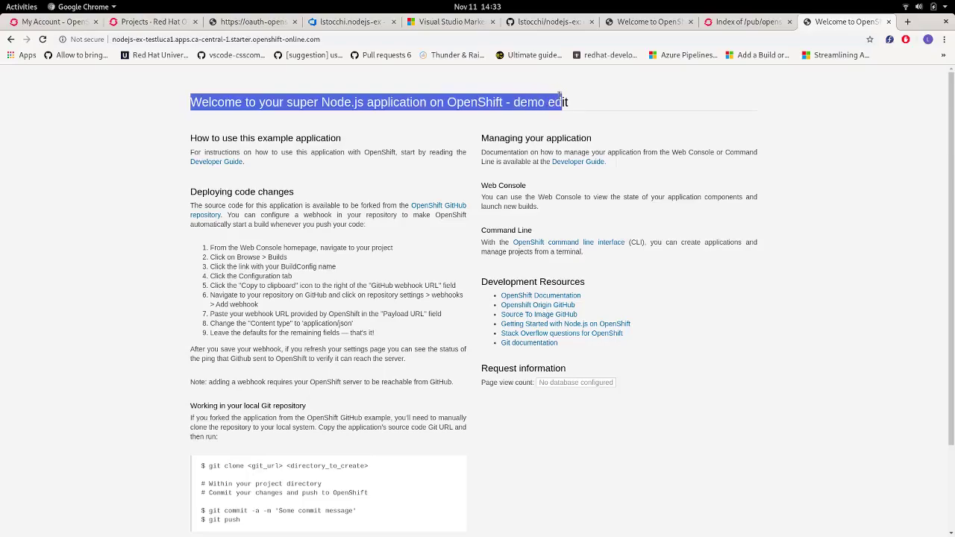
pyautogui.click(344, 139)
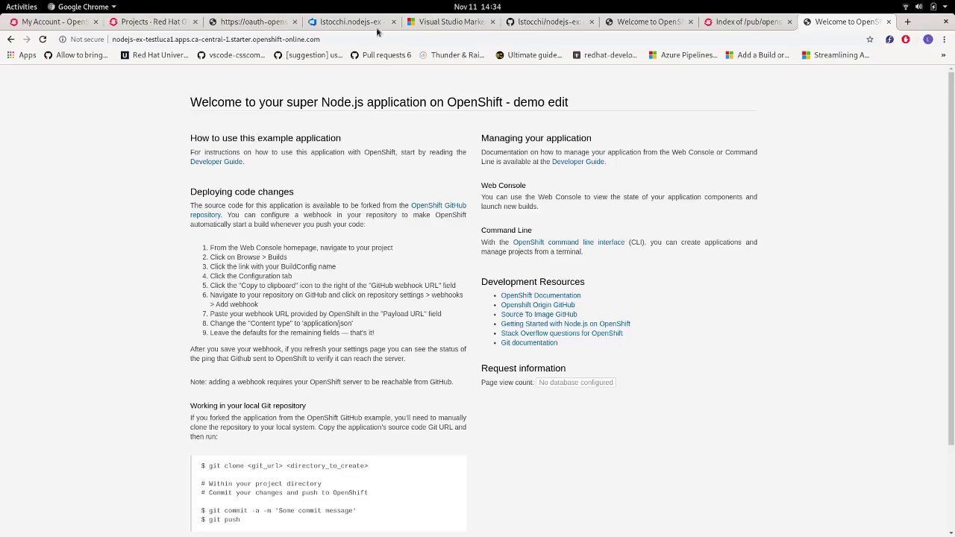
# Open views/index.html from the nodejs-ex GitHub repository for editing
pyautogui.click(532, 20)
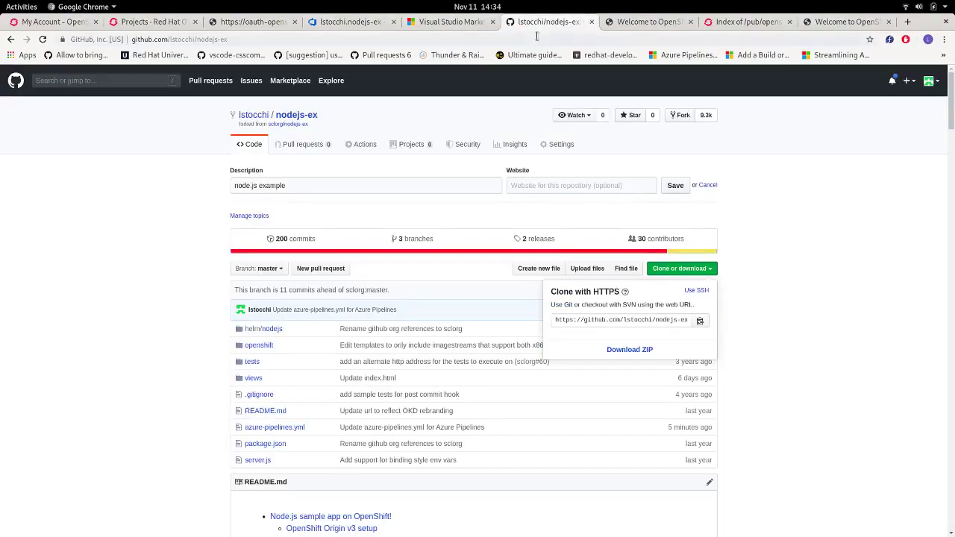
pyautogui.click(862, 233)
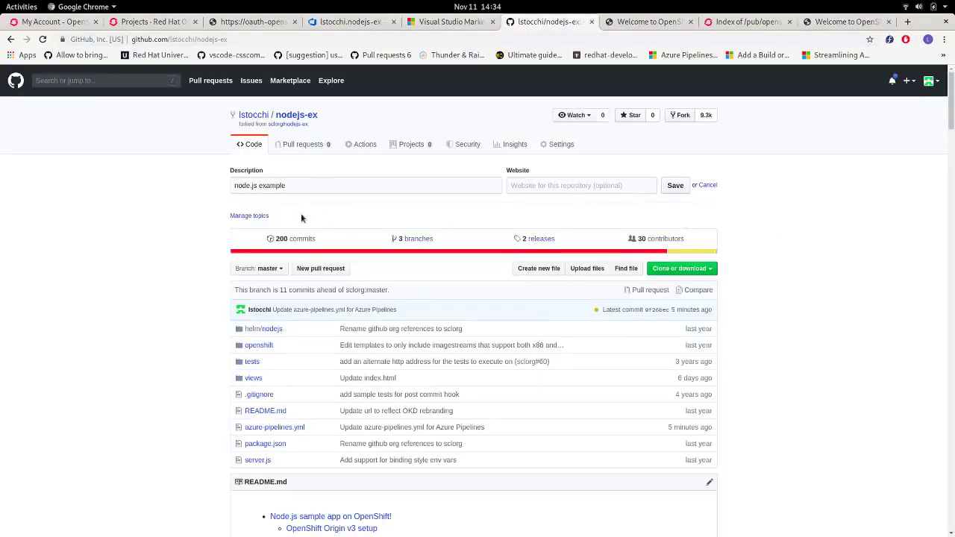
pyautogui.click(253, 379)
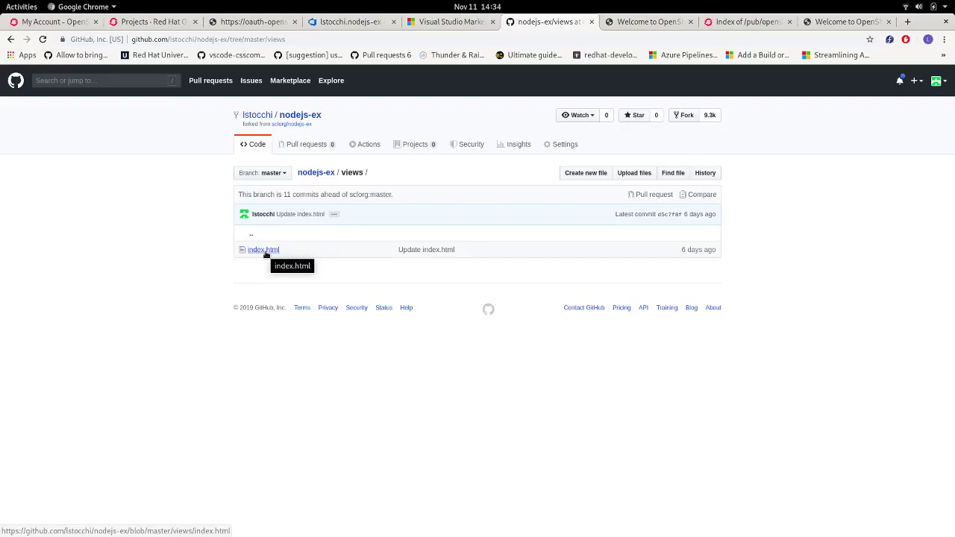
pyautogui.click(265, 251)
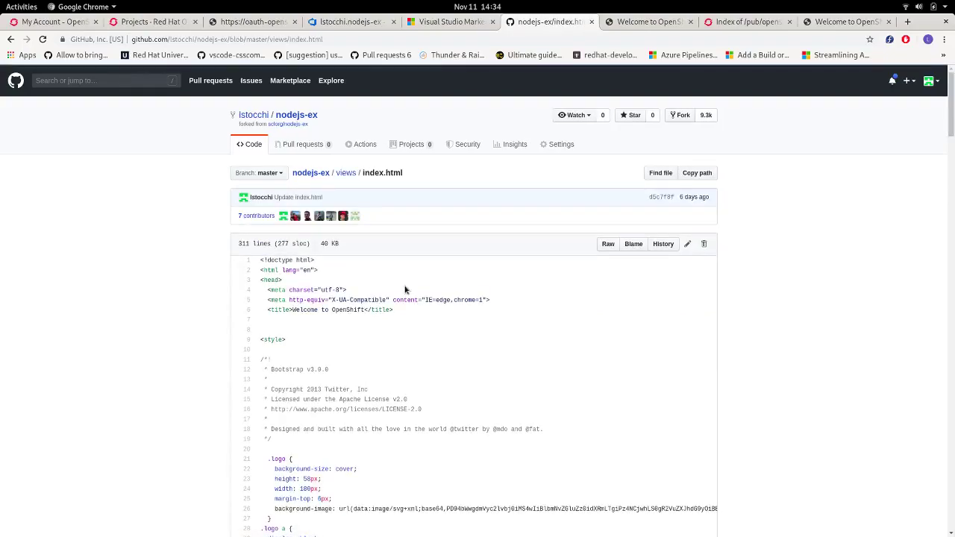
pyautogui.scroll(-3, 405, 289)
pyautogui.scroll(2, 426, 350)
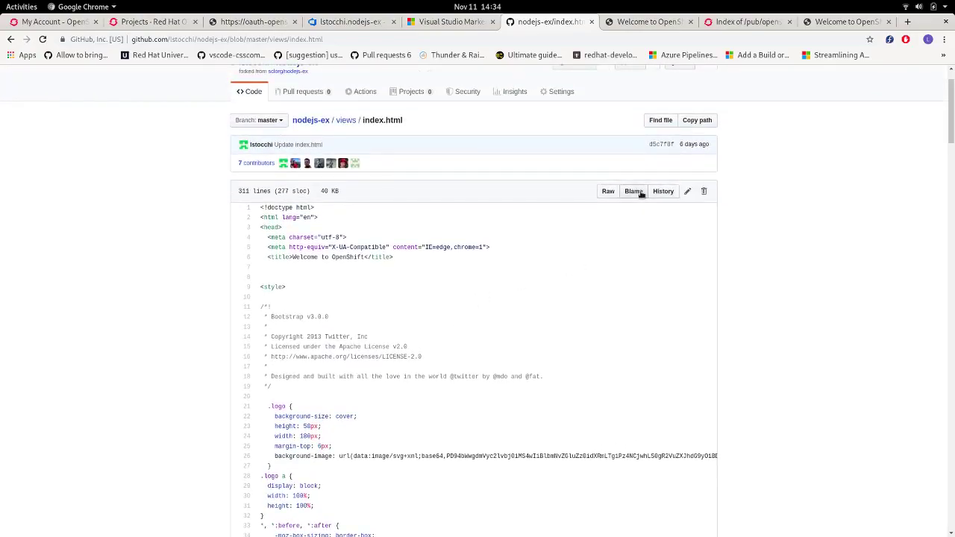
pyautogui.click(684, 192)
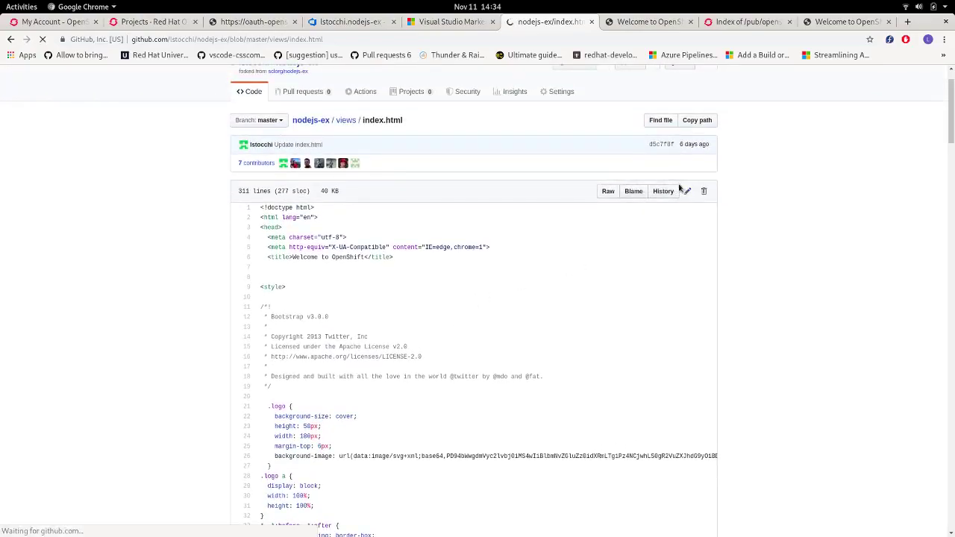
# Change the h1 heading in index.html to "Welcome to our DEMO"
pyautogui.scroll(-5, 523, 339)
pyautogui.scroll(-9, 474, 328)
pyautogui.moveTo(947, 174); pyautogui.dragTo(939, 252)
pyautogui.scroll(-9, 582, 276)
pyautogui.scroll(-3, 553, 308)
pyautogui.moveTo(315, 249); pyautogui.dragTo(554, 247)
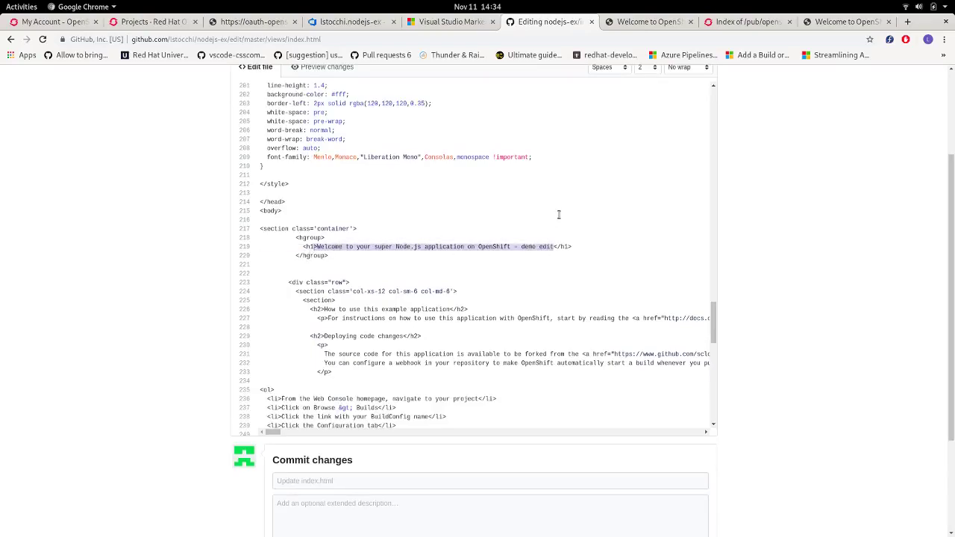
pyautogui.press('Right')
pyautogui.hotkey('ctrl', 'shift', 'Left')
pyautogui.hotkey('ctrl', 'shift', 'Left')
pyautogui.hotkey('ctrl', 'shift', 'Left')
pyautogui.hotkey('ctrl', 'shift', 'Left')
pyautogui.hotkey('ctrl', 'shift', 'Left')
pyautogui.hotkey('ctrl', 'shift', 'Left')
pyautogui.hotkey('ctrl', 'shift', 'Left')
pyautogui.hotkey('ctrl', 'shift', 'Left')
pyautogui.hotkey('ctrl', 'shift', 'Left')
pyautogui.hotkey('ctrl', 'shift', 'Left')
pyautogui.write('to our DEMO')
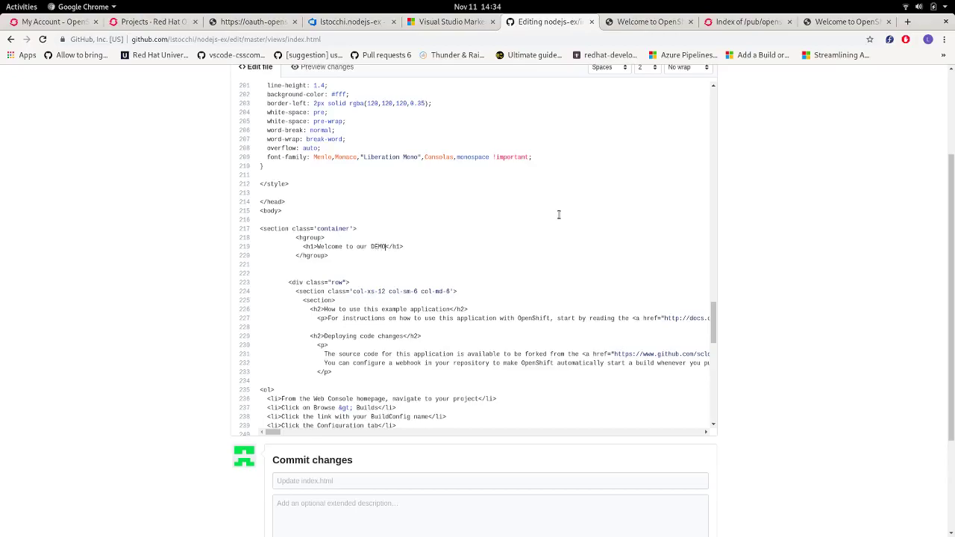
# Commit the change directly to master with the title "Updated title" and description "updated title", and return to the repository's file list
pyautogui.scroll(-2, 881, 250)
pyautogui.click(347, 335)
pyautogui.write('Update')
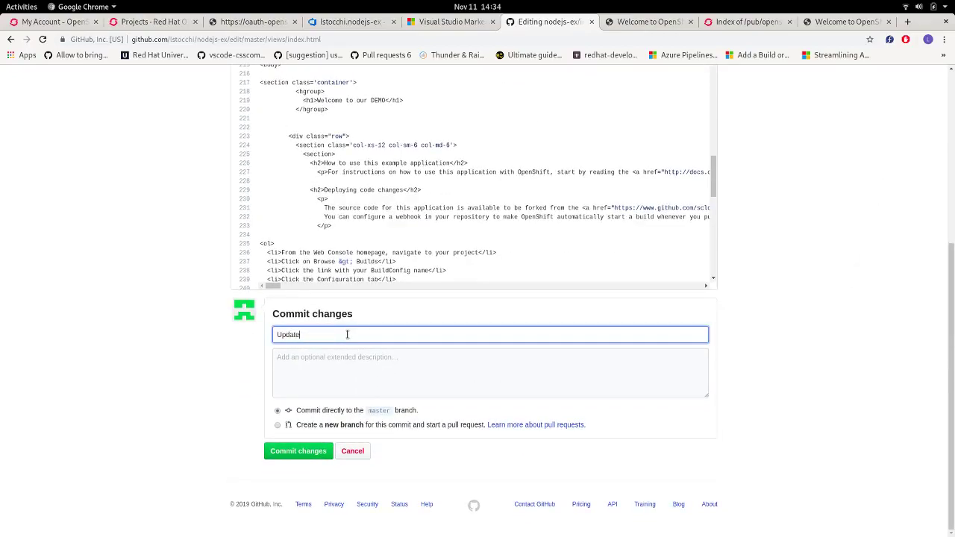
pyautogui.write('d title')
pyautogui.click(368, 368)
pyautogui.write('upd')
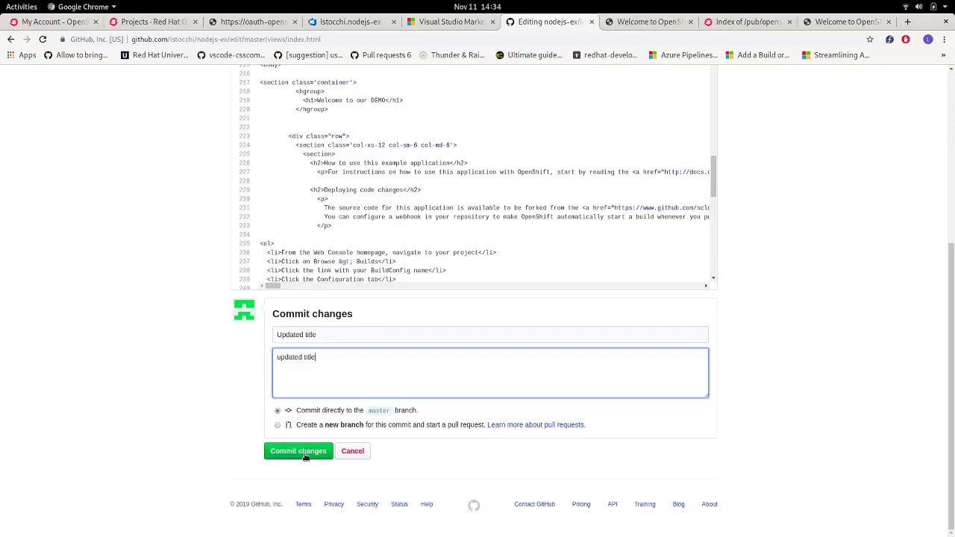
pyautogui.click(304, 452)
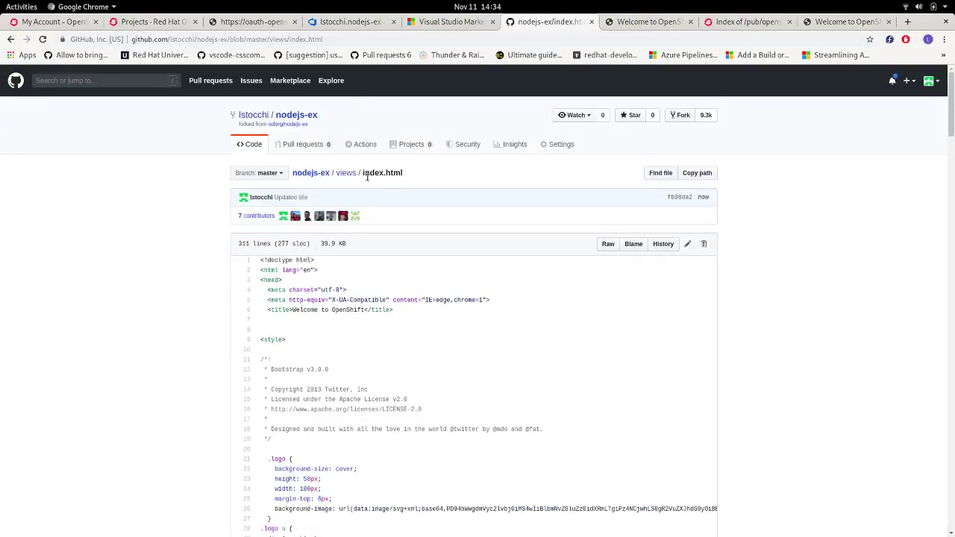
pyautogui.click(259, 147)
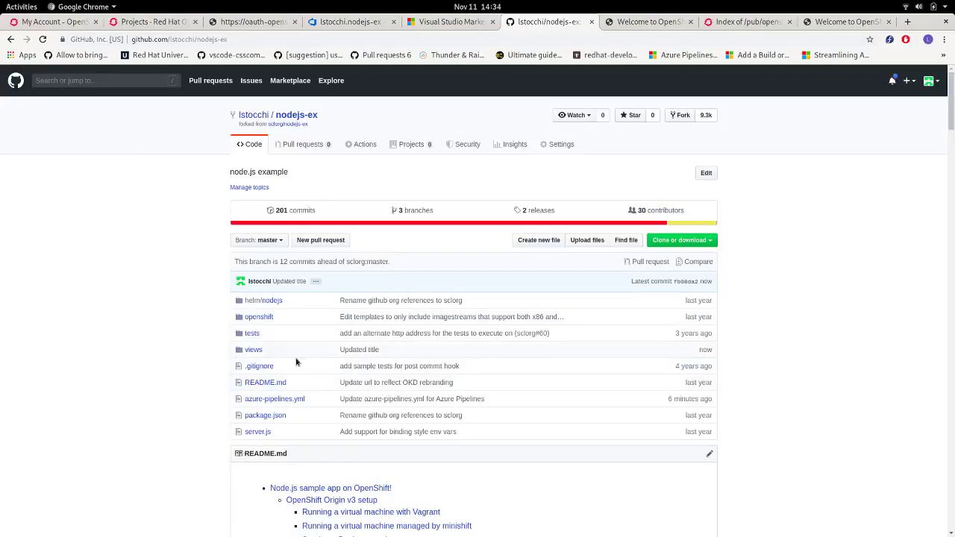
# Run the nodejs-ex pipeline in Azure DevOps manually on the master branch
pyautogui.click(338, 17)
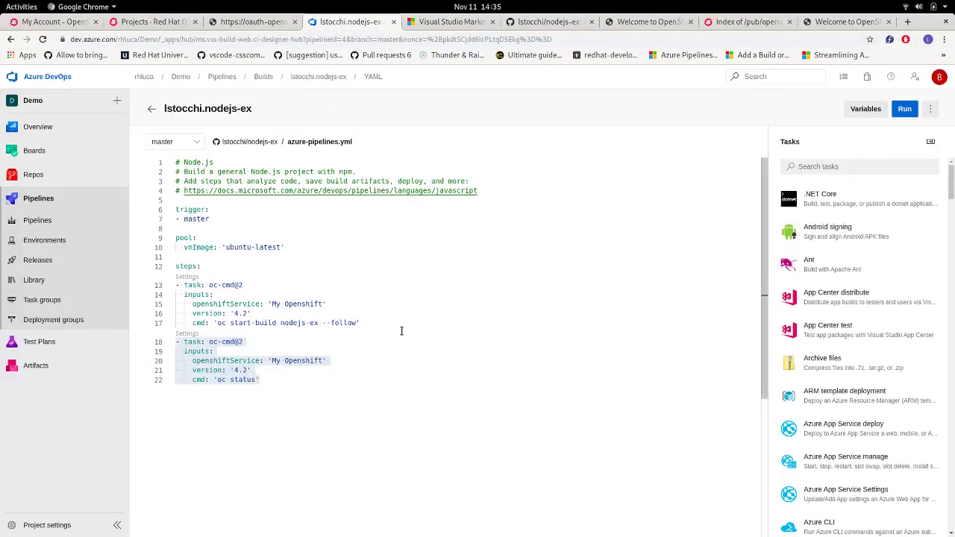
pyautogui.click(905, 108)
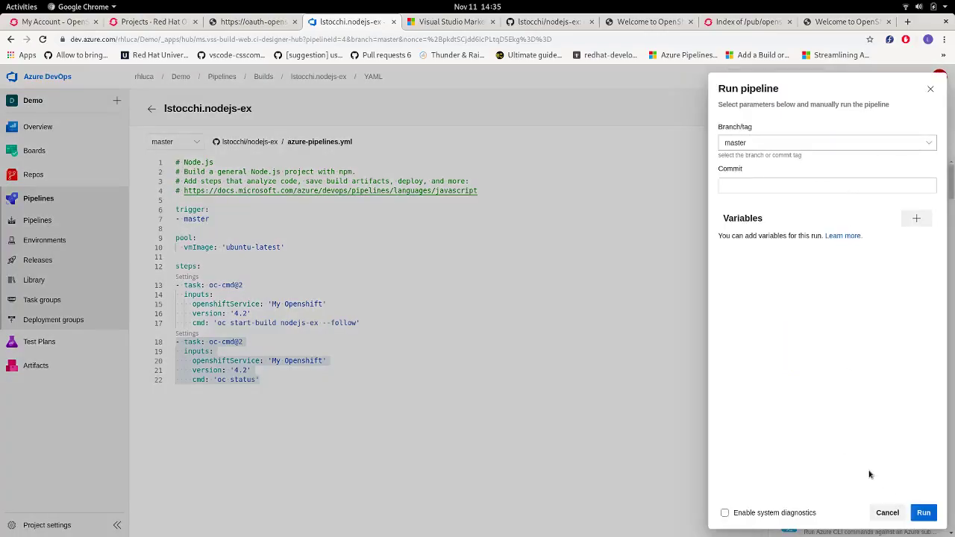
pyautogui.click(924, 514)
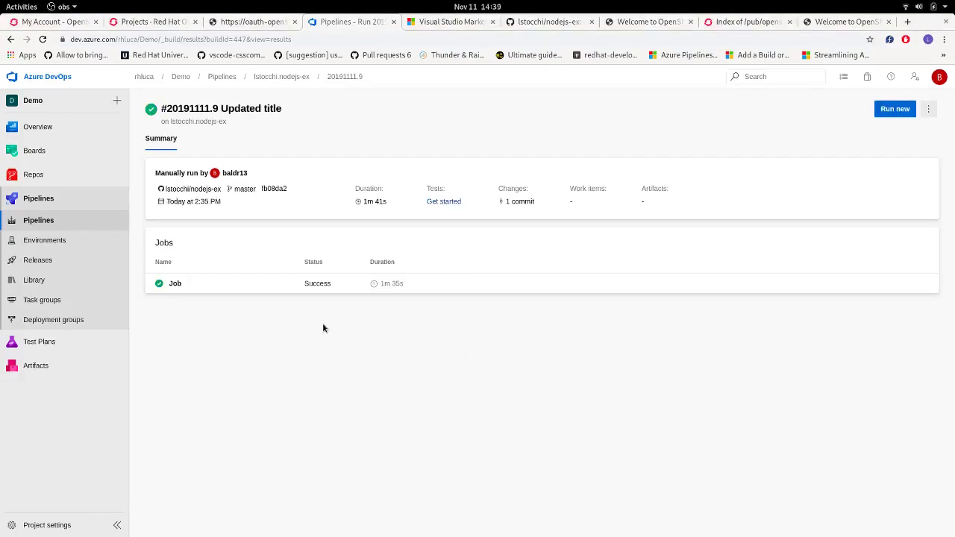
# Open the job log of the "Updated title" run and examine the output of both occmd tasks
pyautogui.click(459, 282)
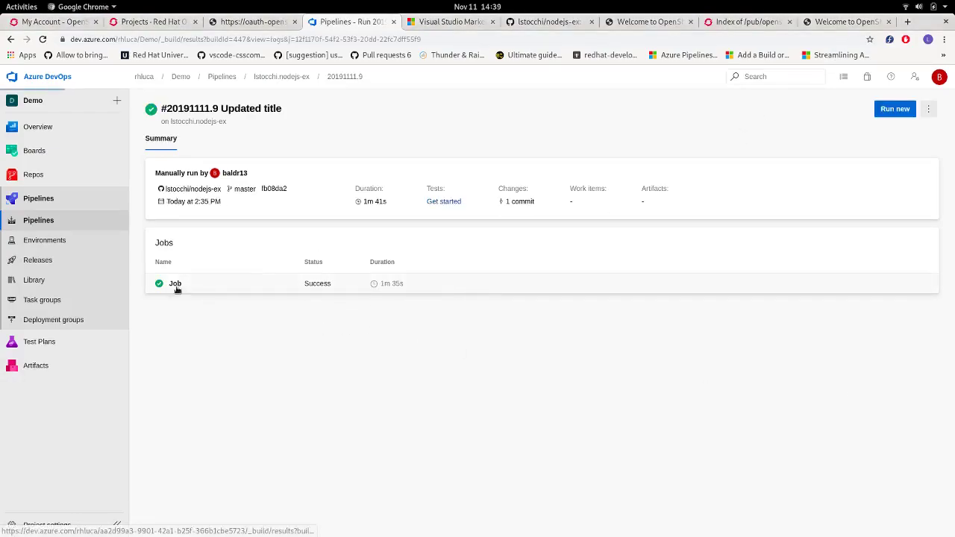
pyautogui.click(448, 289)
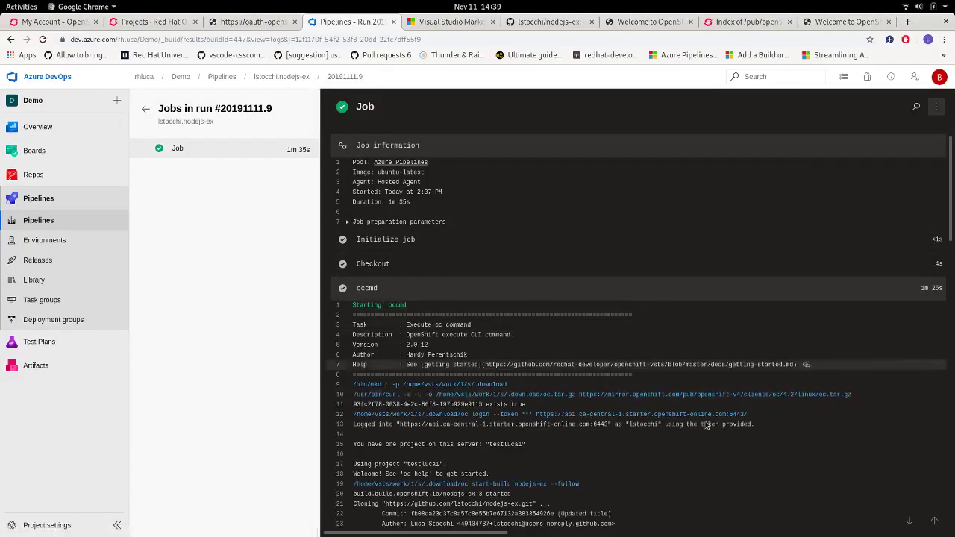
pyautogui.scroll(-2, 706, 428)
pyautogui.scroll(-4, 706, 428)
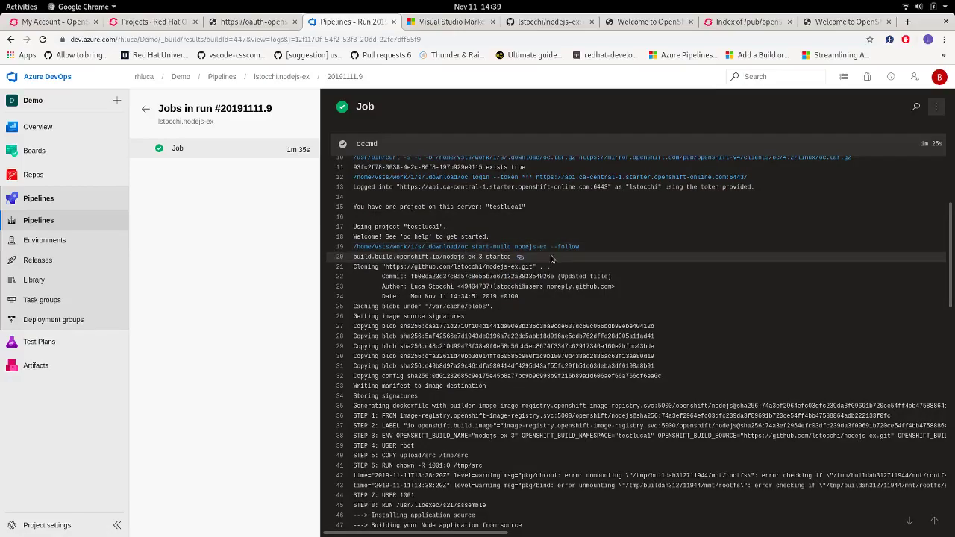
pyautogui.scroll(-10, 606, 261)
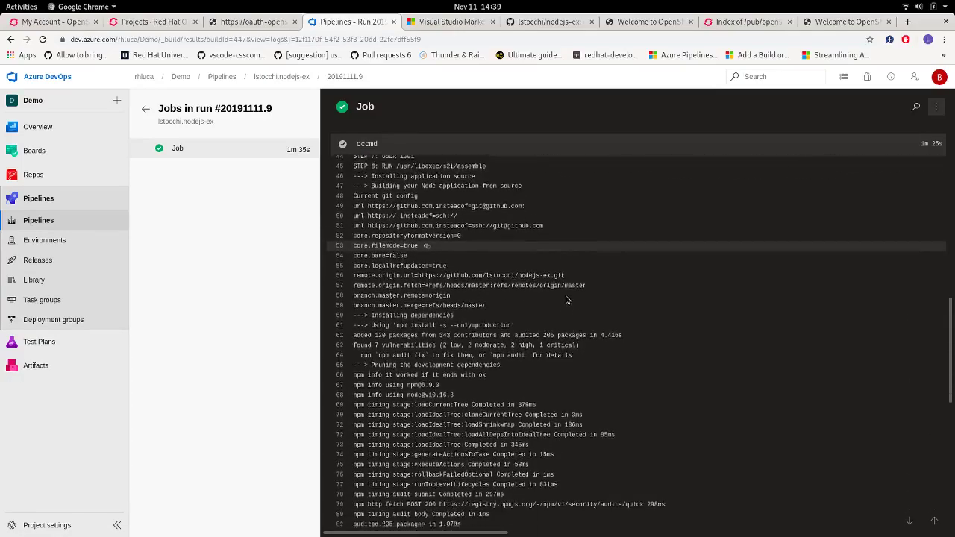
pyautogui.scroll(-8, 565, 299)
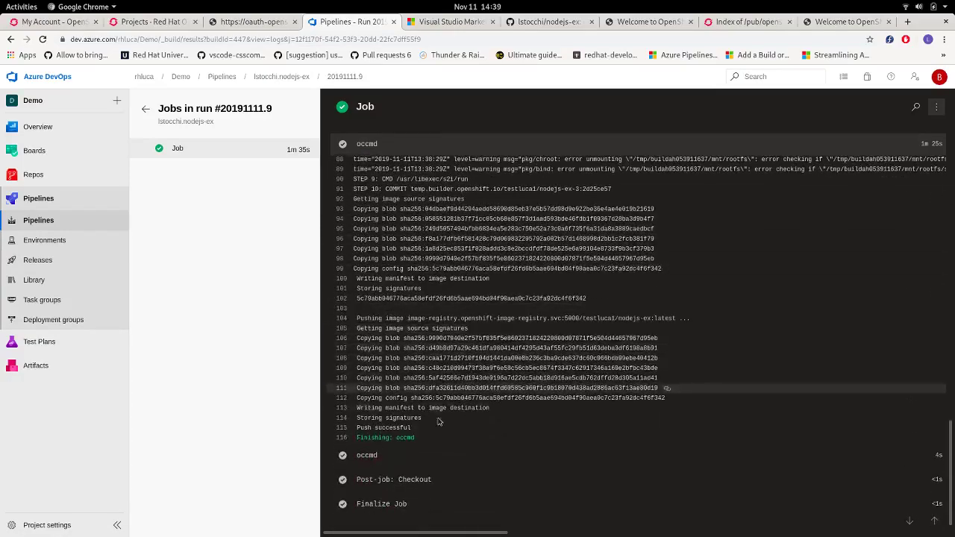
pyautogui.click(411, 467)
pyautogui.scroll(-6, 448, 373)
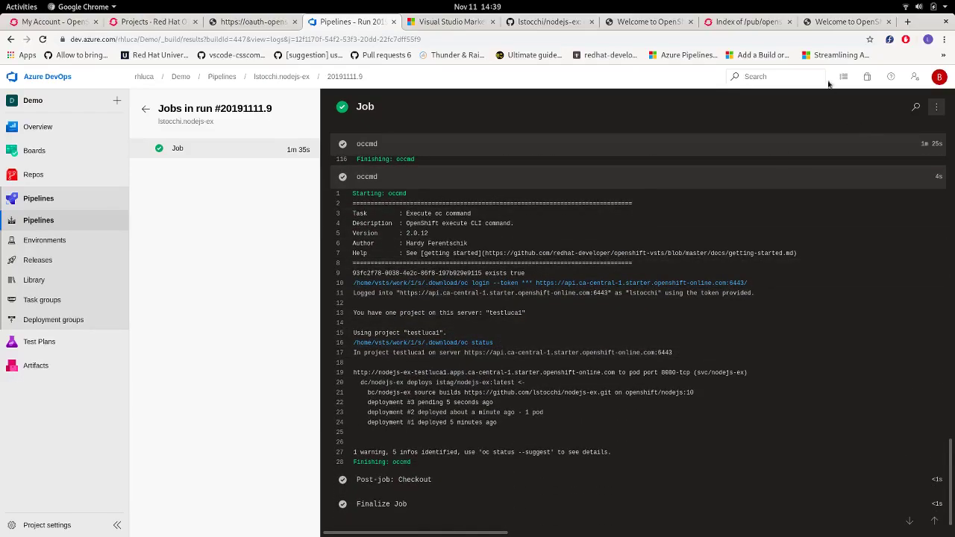
# Reload the deployed nodejs-ex application's page and check its main heading for the new title
pyautogui.click(843, 18)
pyautogui.click(43, 40)
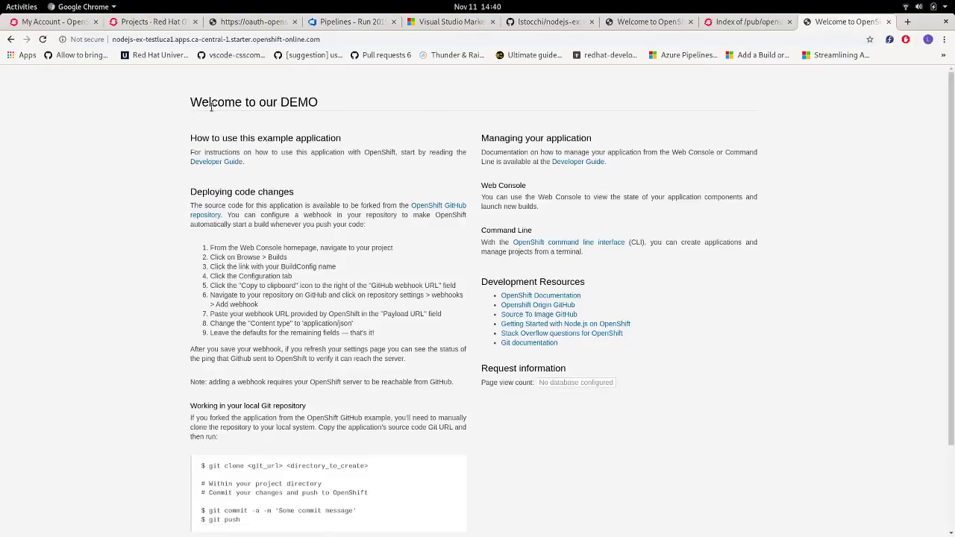
pyautogui.moveTo(192, 103)
pyautogui.mouseDown()
pyautogui.moveTo(337, 106)
pyautogui.moveTo(187, 102)
pyautogui.mouseUp()
pyautogui.click(340, 104)
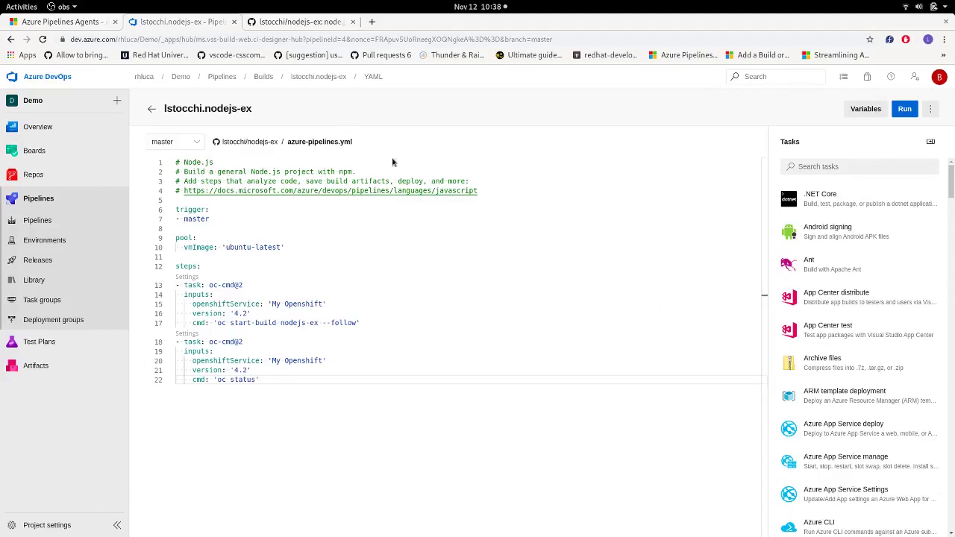
# Switch to the terminal, start the local Azure Pipelines agent from the myagent folder with ./run.sh, and return to the browser
pyautogui.press('super')
pyautogui.click(657, 313)
pyautogui.write('.')
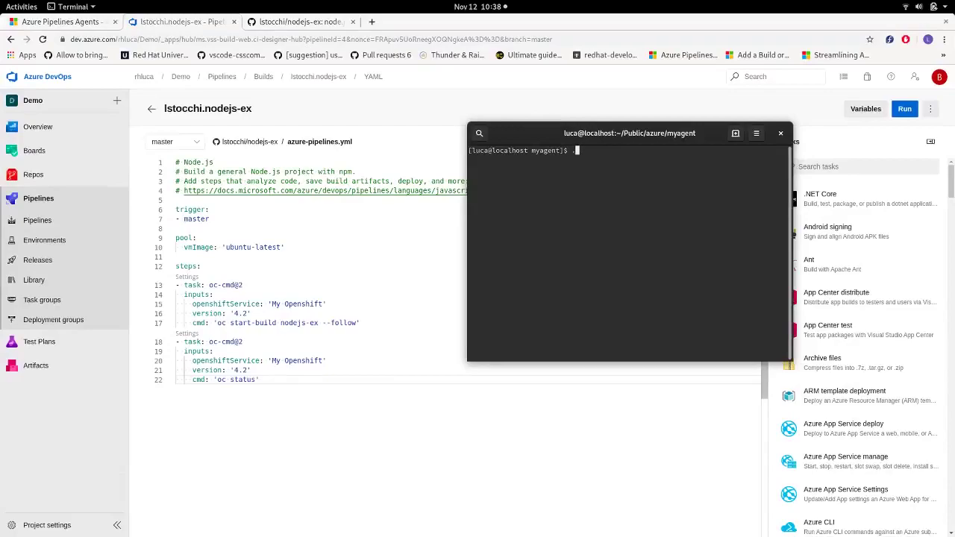
pyautogui.write('/run.sh')
pyautogui.press('Return')
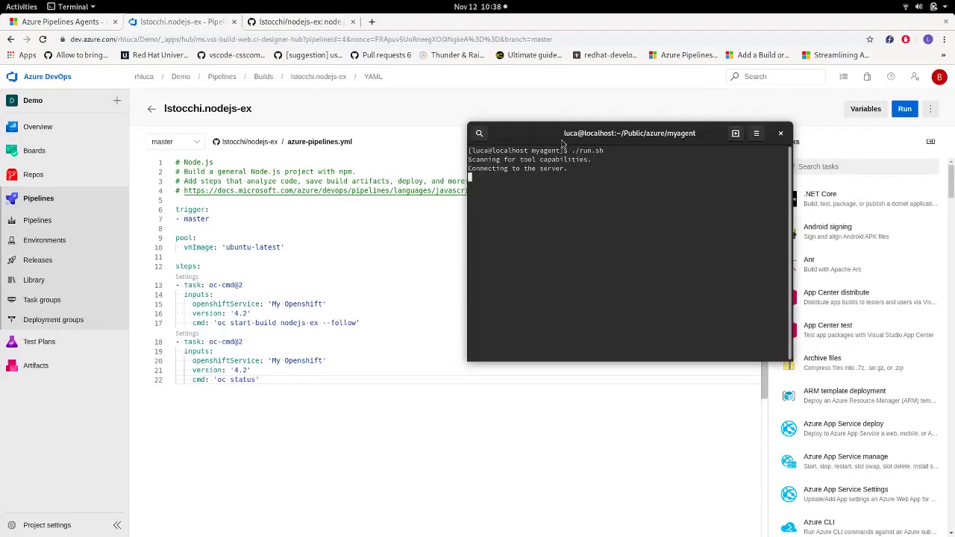
pyautogui.click(424, 96)
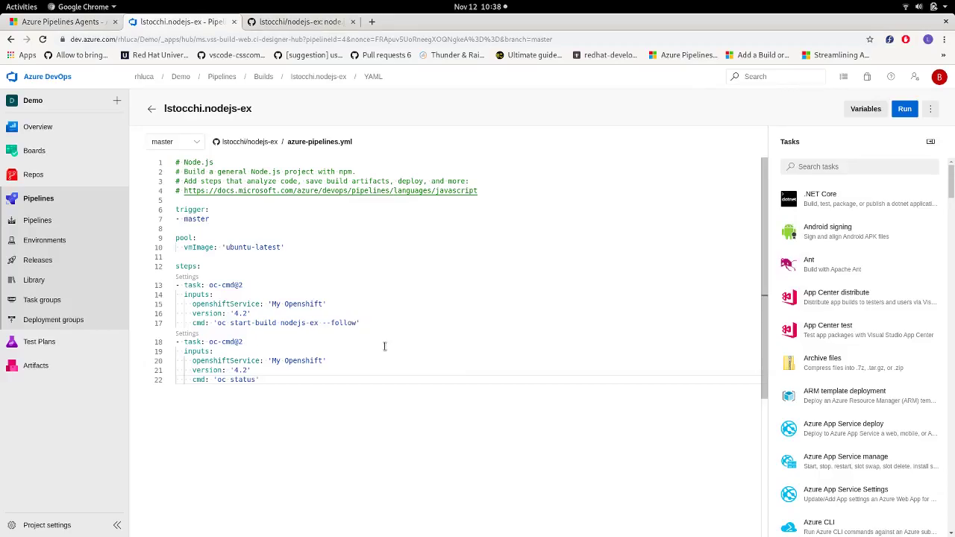
# Add the input "uselocalOc: true" to the oc start-build task in azure-pipelines.yml
pyautogui.click(394, 324)
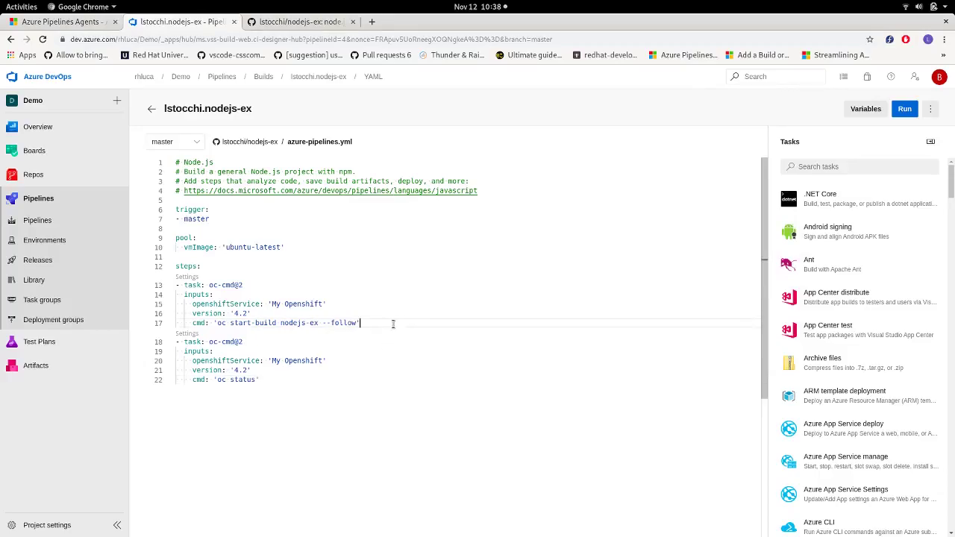
pyautogui.press('Return')
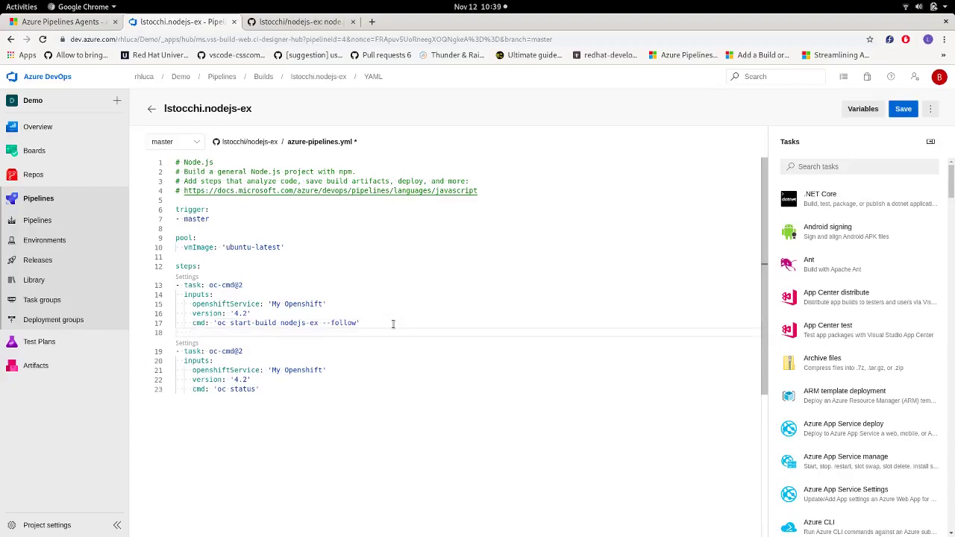
pyautogui.write('use')
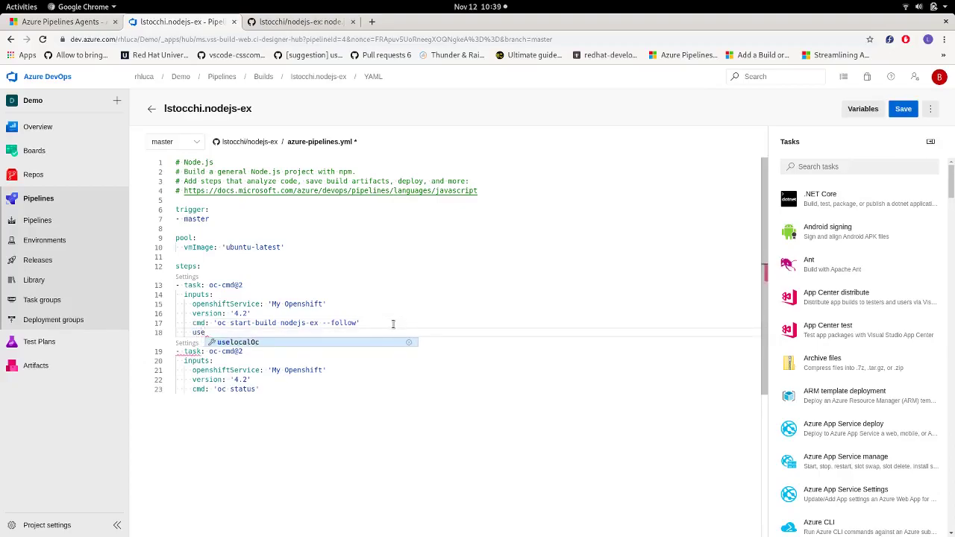
pyautogui.press('Return')
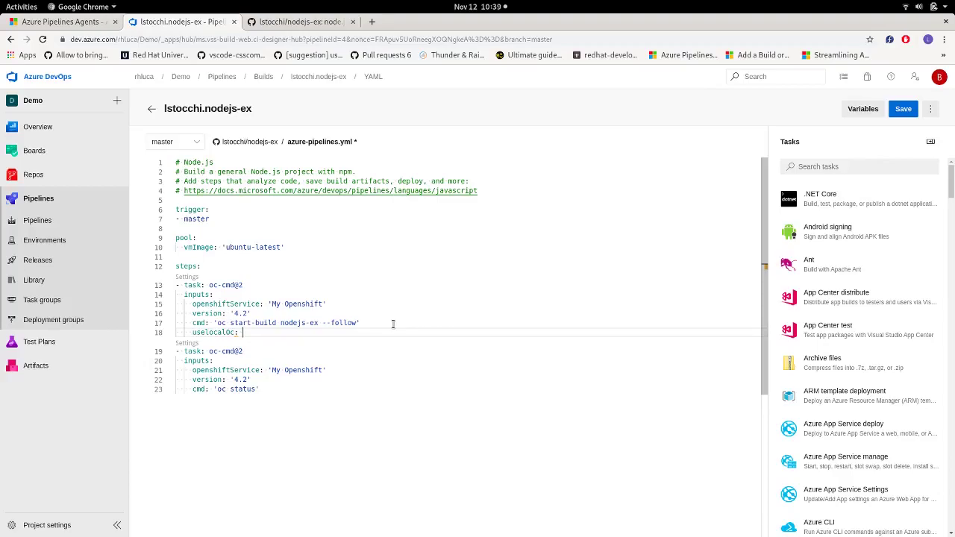
pyautogui.write('true')
pyautogui.click(193, 332)
pyautogui.moveTo(193, 333); pyautogui.dragTo(261, 333)
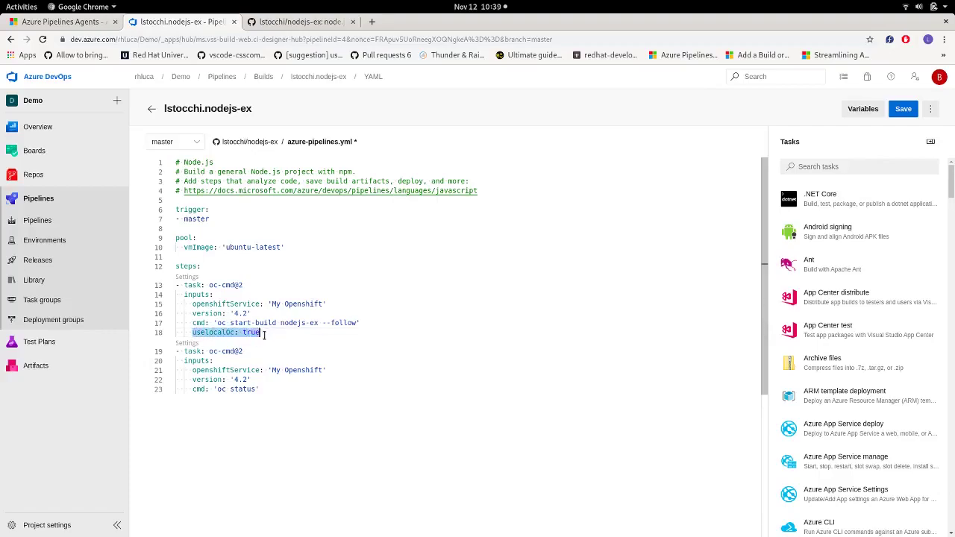
pyautogui.click(266, 333)
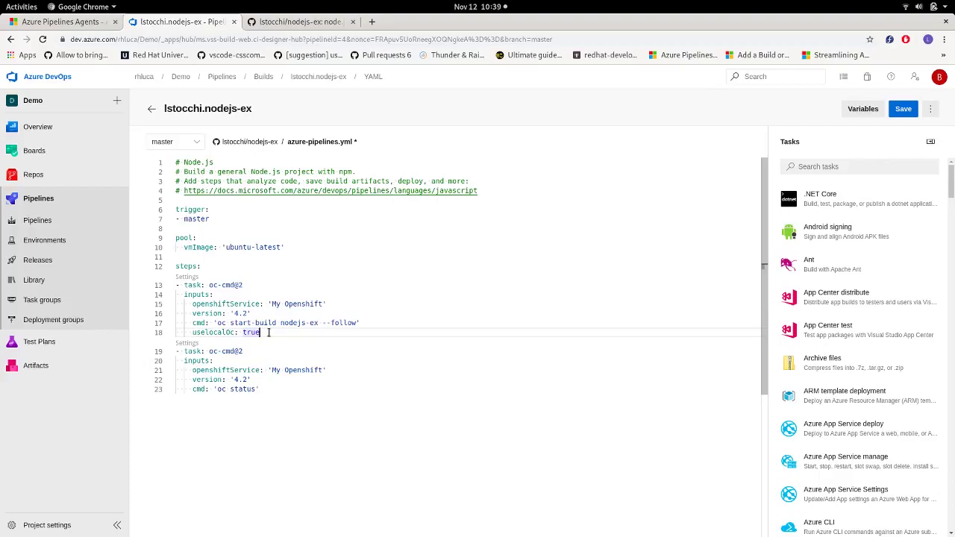
pyautogui.moveTo(269, 333); pyautogui.dragTo(174, 286)
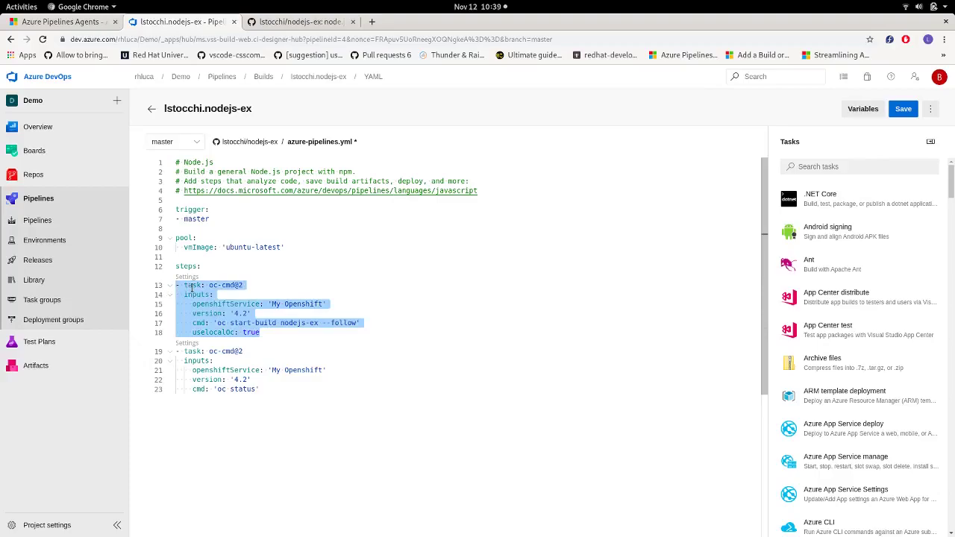
pyautogui.click(339, 297)
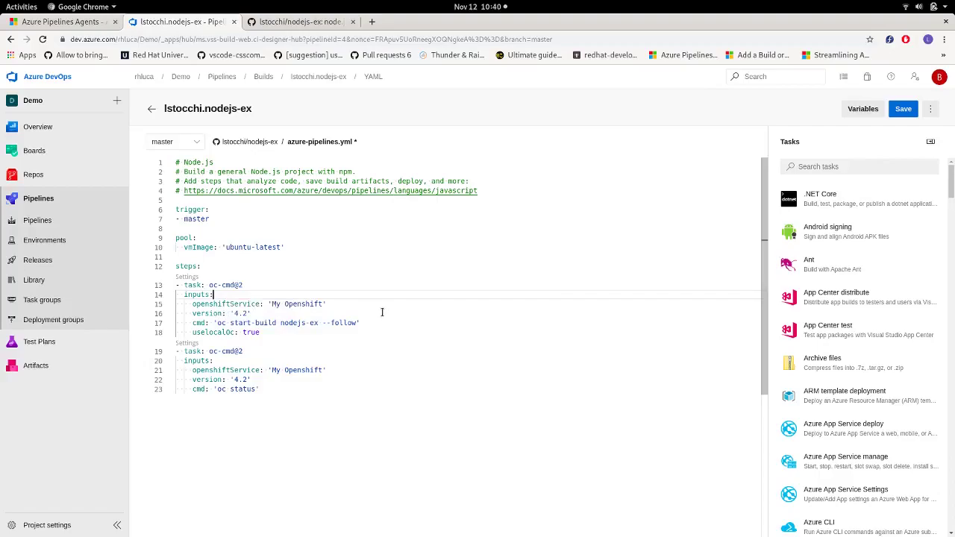
# Remove the version line from the first oc-cmd task's inputs
pyautogui.moveTo(257, 313); pyautogui.dragTo(177, 313)
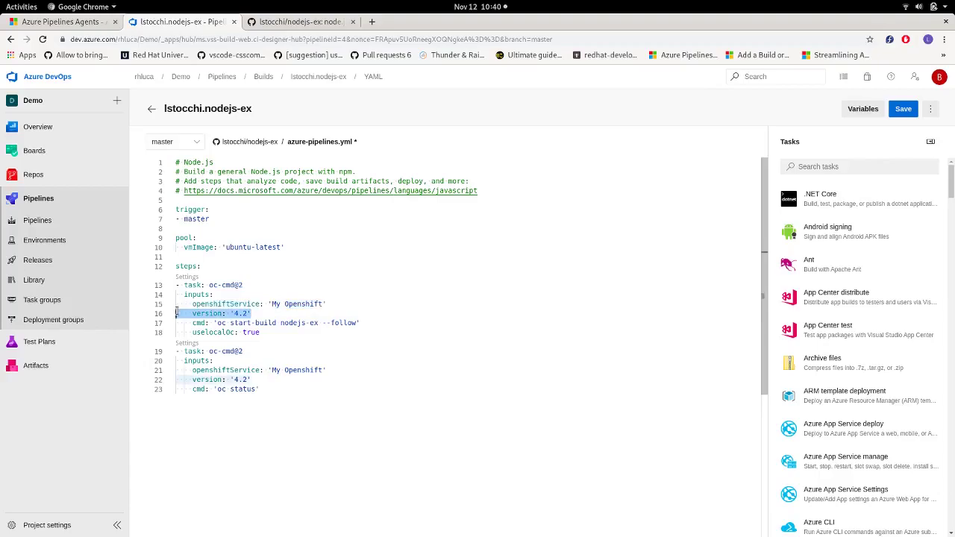
pyautogui.press('BackSpace')
pyautogui.press('BackSpace')
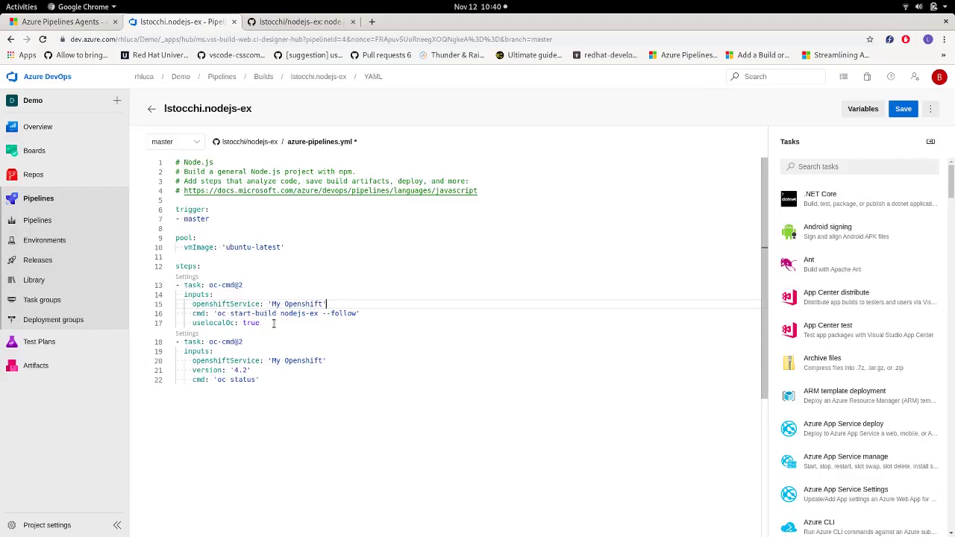
# Change the first oc-cmd task's command to 'oc version' and delete the second task that runs 'oc status'
pyautogui.moveTo(230, 314); pyautogui.dragTo(357, 313)
pyautogui.write('version')
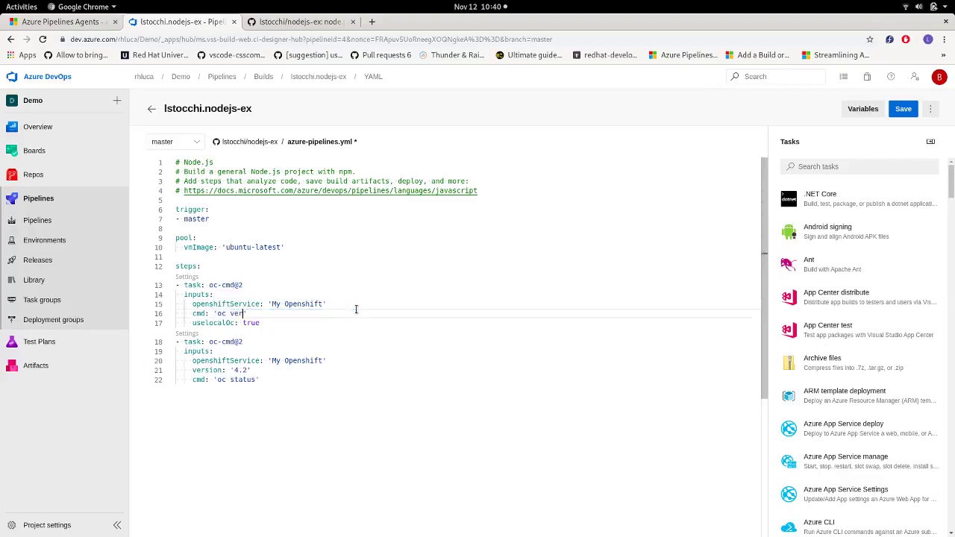
pyautogui.moveTo(267, 379); pyautogui.dragTo(140, 332)
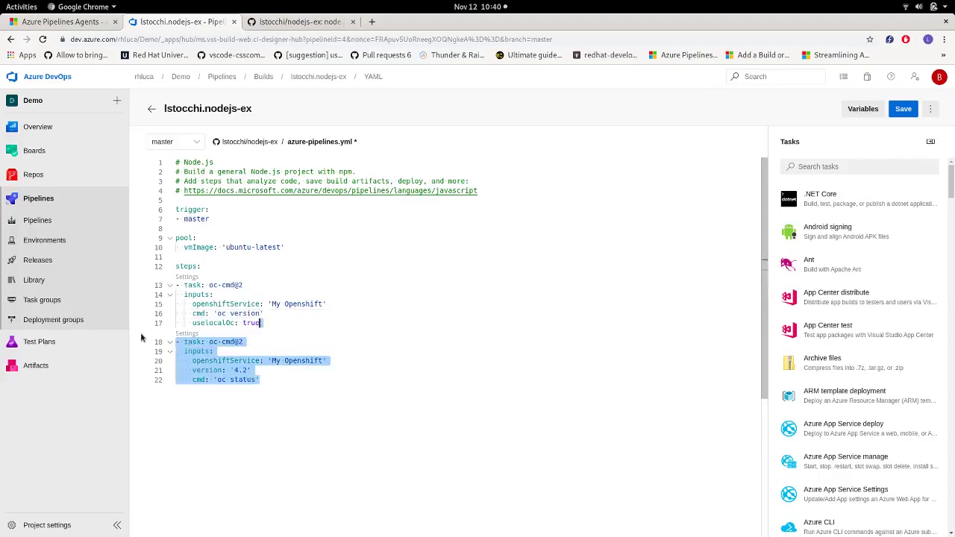
pyautogui.press('Delete')
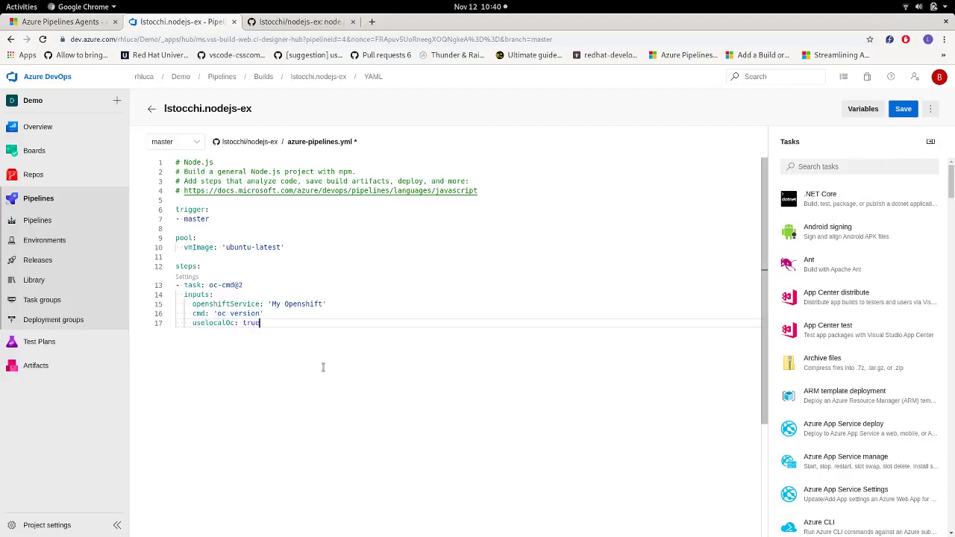
# Add an indented "name: 'Default'" entry under pool in azure-pipelines.yml
pyautogui.click(202, 239)
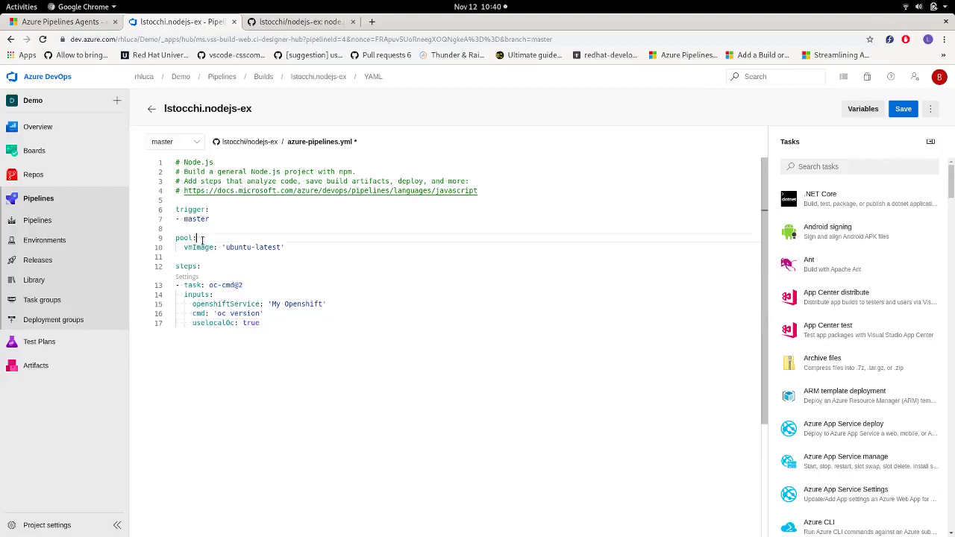
pyautogui.press('Return')
pyautogui.write('name')
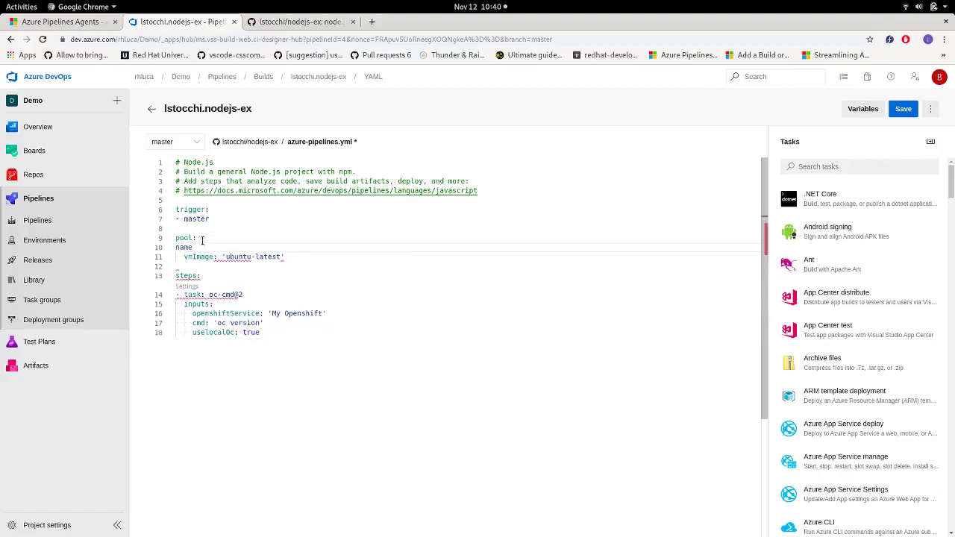
pyautogui.press('Home')
pyautogui.press('Tab')
pyautogui.write(':')
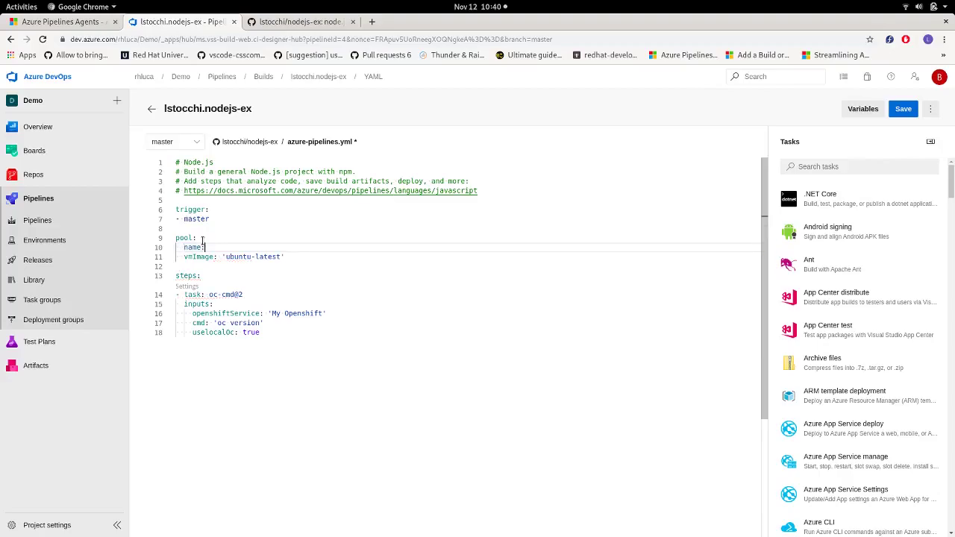
pyautogui.write(" 'Default")
# Delete the vmImage line from the pool section
pyautogui.press('Down')
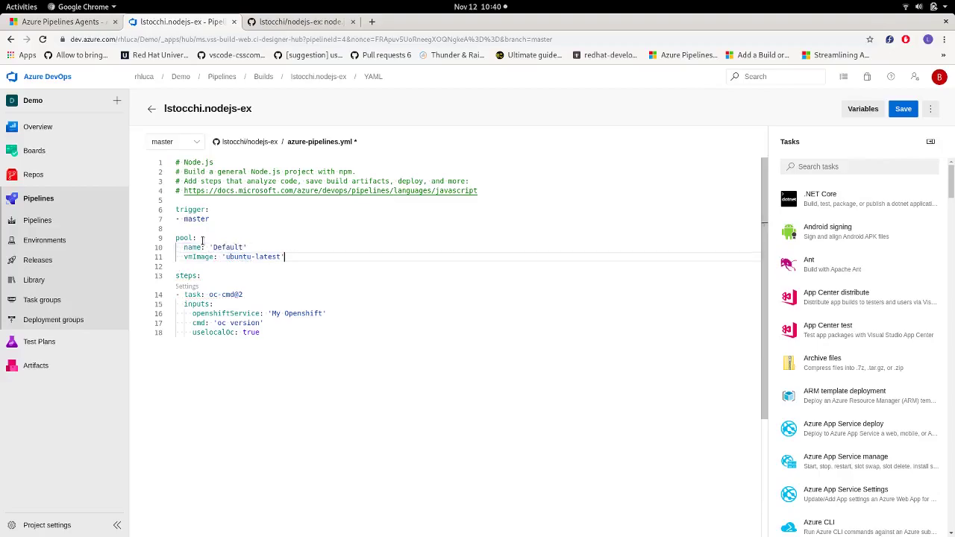
pyautogui.press('BackSpace')
pyautogui.press('BackSpace')
pyautogui.press('BackSpace')
pyautogui.press('BackSpace')
pyautogui.press('BackSpace')
pyautogui.press('BackSpace')
pyautogui.press('BackSpace')
pyautogui.press('BackSpace')
pyautogui.press('BackSpace')
pyautogui.press('BackSpace')
pyautogui.press('BackSpace')
pyautogui.press('BackSpace')
pyautogui.press('BackSpace')
pyautogui.press('BackSpace')
pyautogui.press('BackSpace')
pyautogui.press('BackSpace')
pyautogui.press('BackSpace')
pyautogui.press('BackSpace')
pyautogui.press('BackSpace')
pyautogui.press('BackSpace')
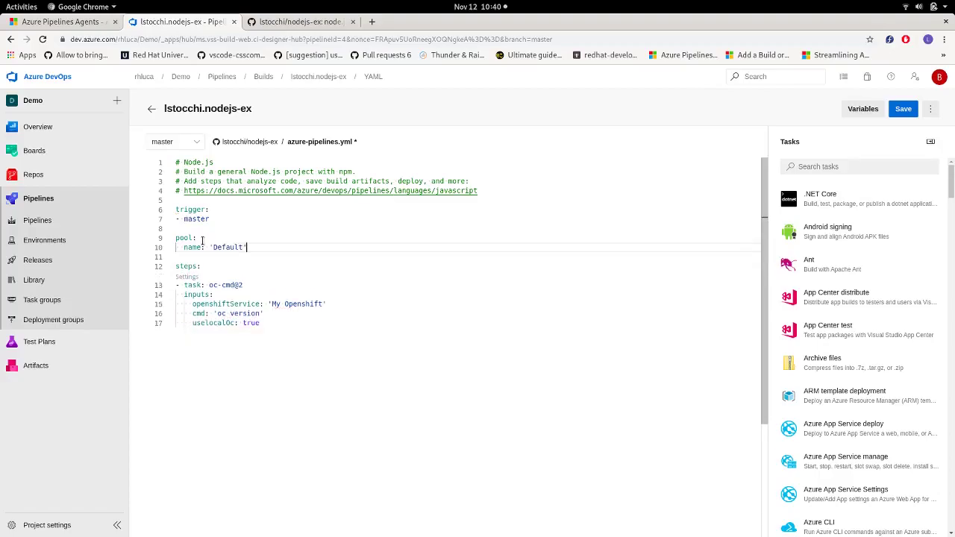
# Commit azure-pipelines.yml directly to the master branch with the default message and run the pipeline on master
pyautogui.click(905, 109)
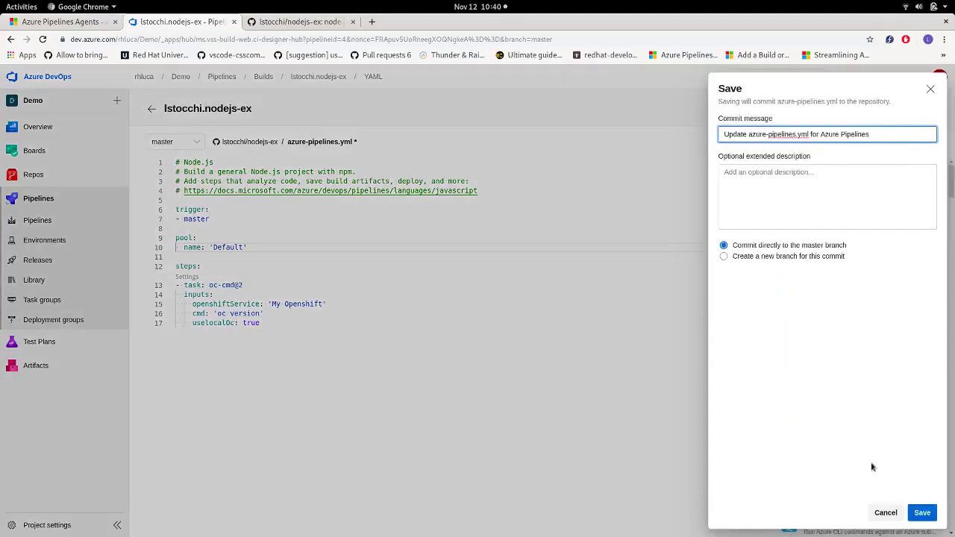
pyautogui.click(923, 512)
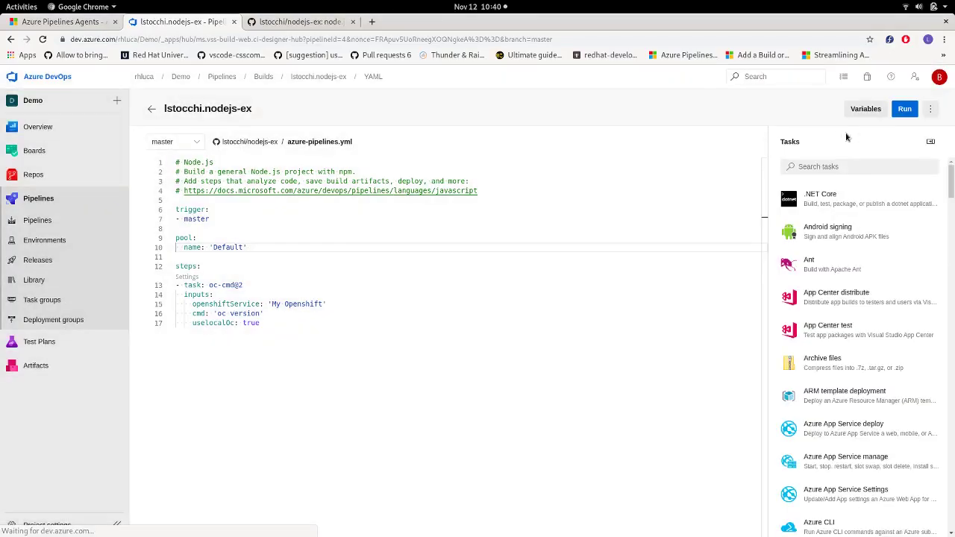
pyautogui.click(904, 107)
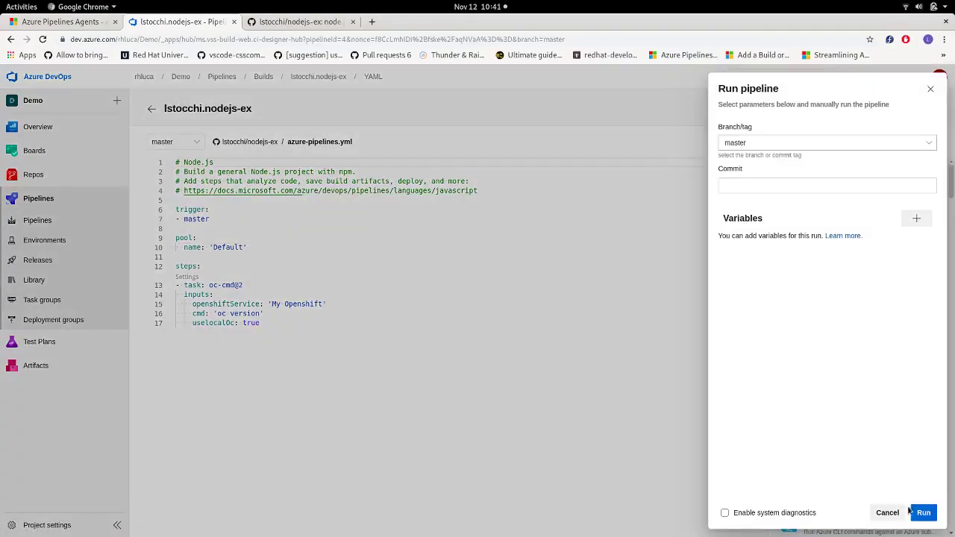
pyautogui.click(923, 514)
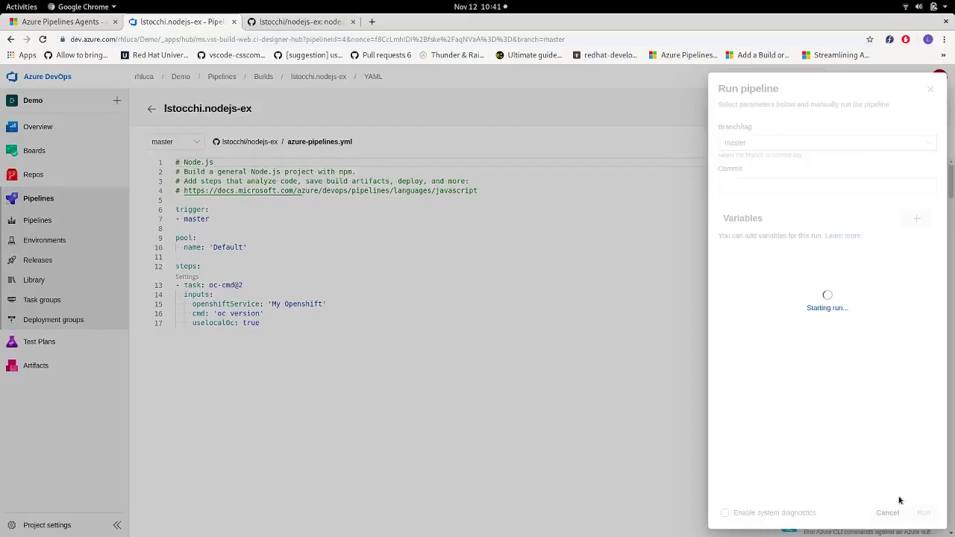
# Switch to the Terminal and run 'oc version' in a new terminal tab
pyautogui.press('super')
pyautogui.click(738, 331)
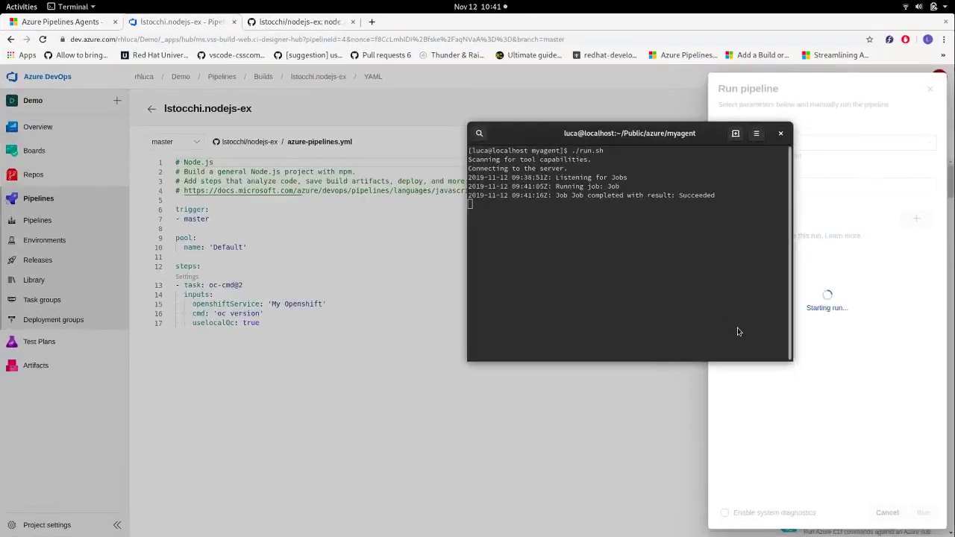
pyautogui.hotkey('ctrl', 'shift', 't')
pyautogui.write('oc version')
pyautogui.press('Return')
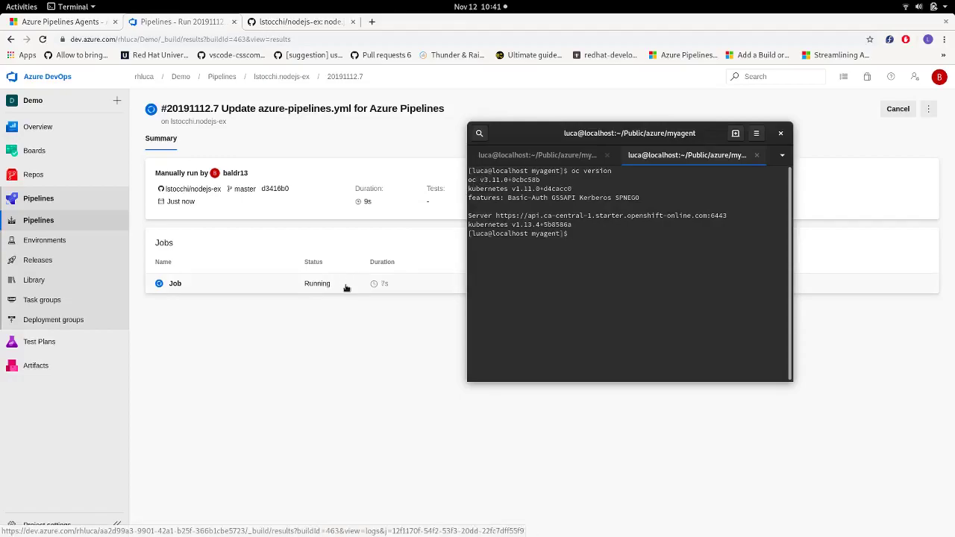
# Check the local agent's job output in the terminal and open the pipeline run's occmd log
pyautogui.hotkey('ctrl', 'pageup')
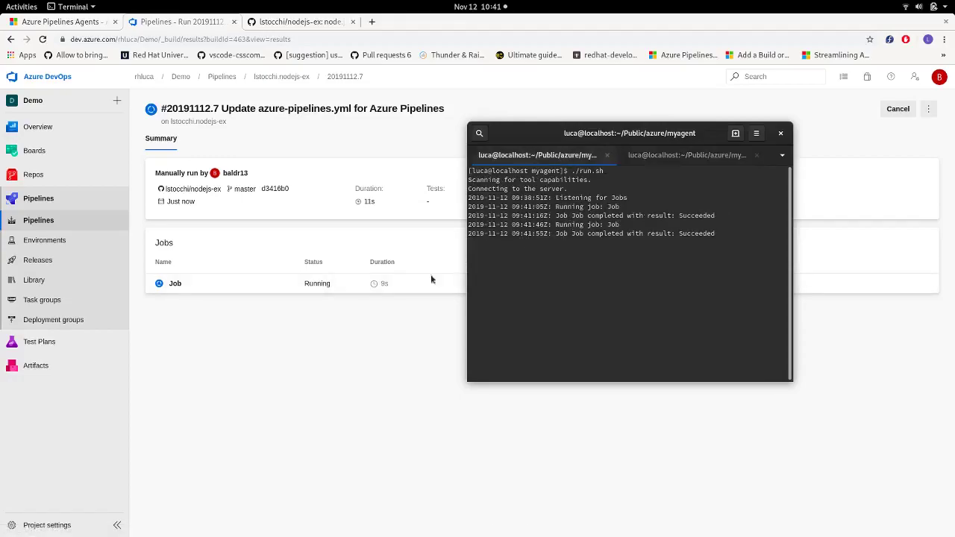
pyautogui.click(400, 290)
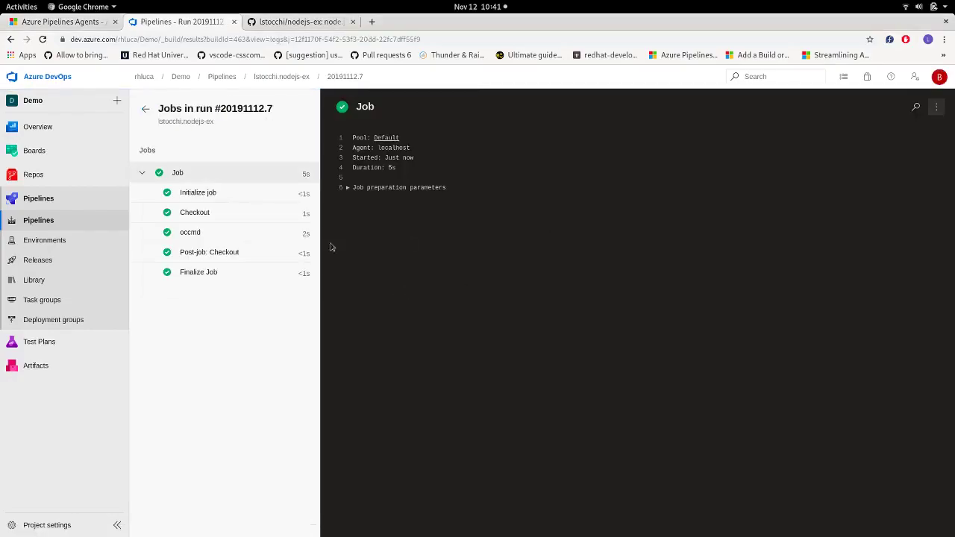
pyautogui.click(235, 238)
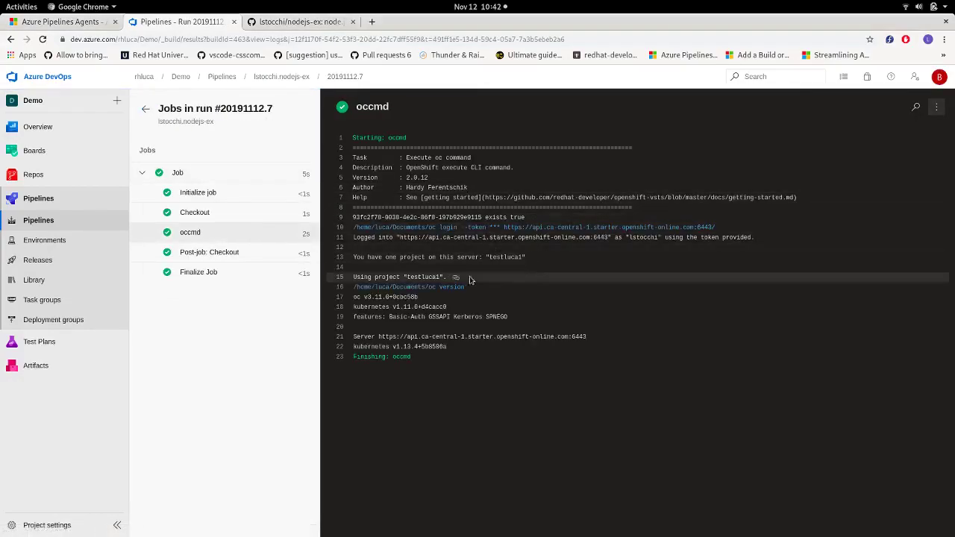
# Bring up the terminal's 'oc version' output beside the occmd log to compare the oc versions
pyautogui.press('super')
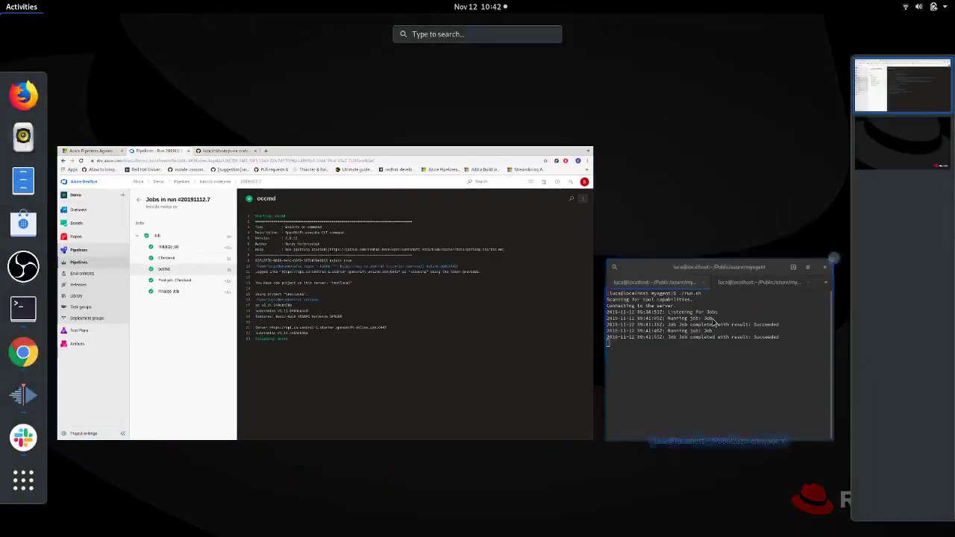
pyautogui.click(709, 321)
pyautogui.click(686, 154)
pyautogui.moveTo(674, 134); pyautogui.dragTo(765, 104)
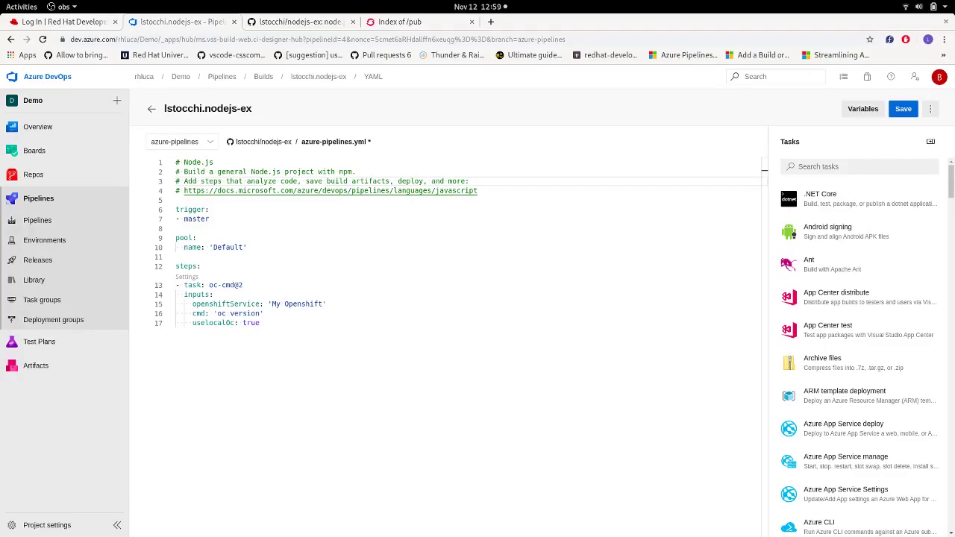
# Add a version input with empty quotes below openshiftService in the oc-cmd task
pyautogui.click(362, 302)
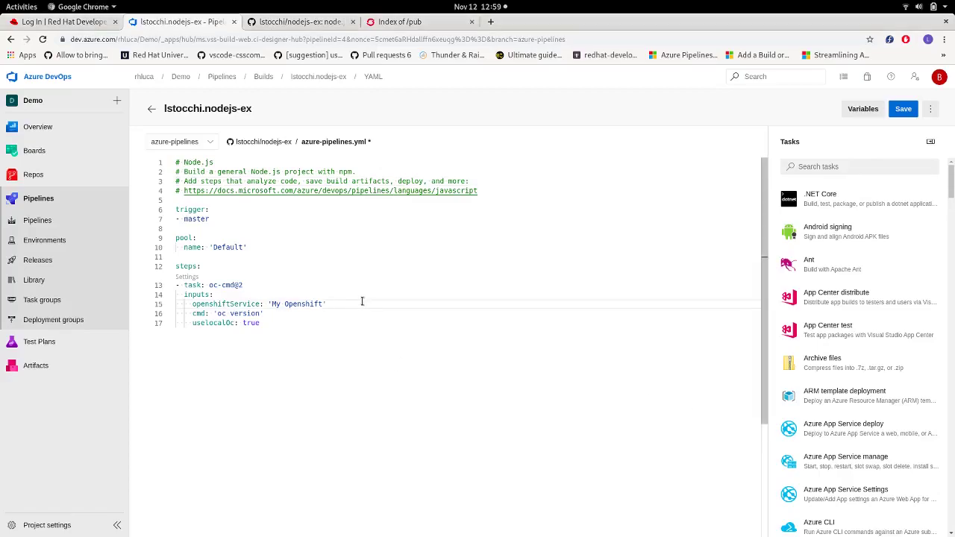
pyautogui.press('Return')
pyautogui.write('version:')
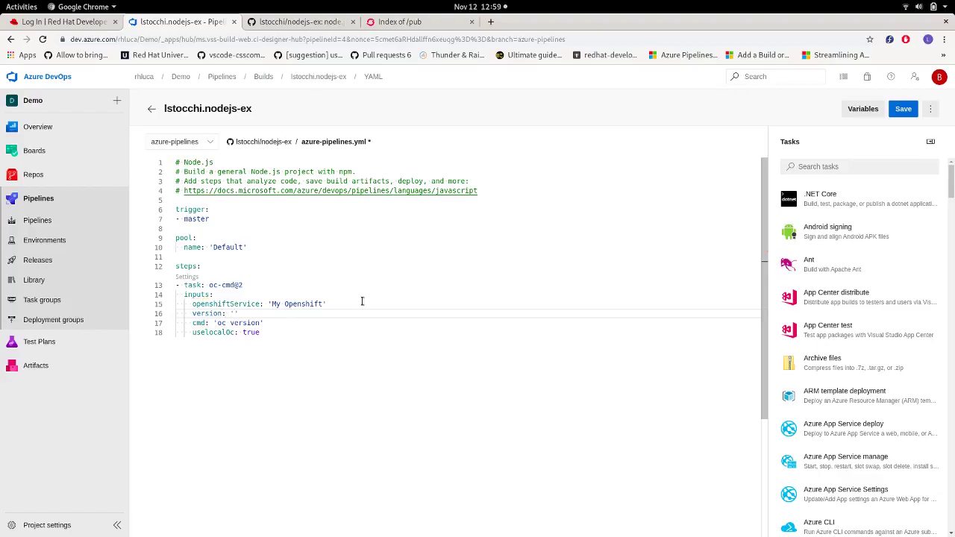
# Find the Linux oc.tar.gz in the OpenShift mirror under openshift-v4/clients/oc/4.1/linux and copy its link address
pyautogui.click(388, 25)
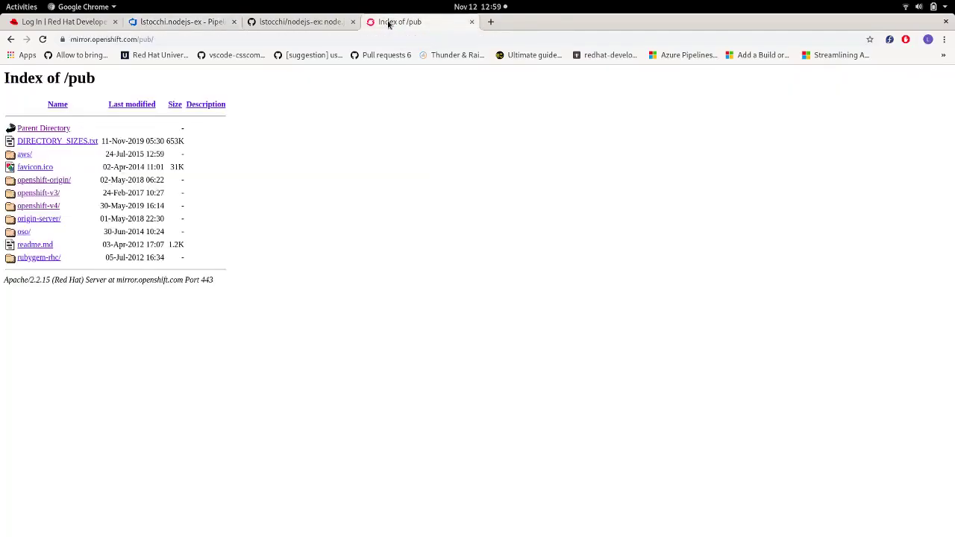
pyautogui.click(56, 207)
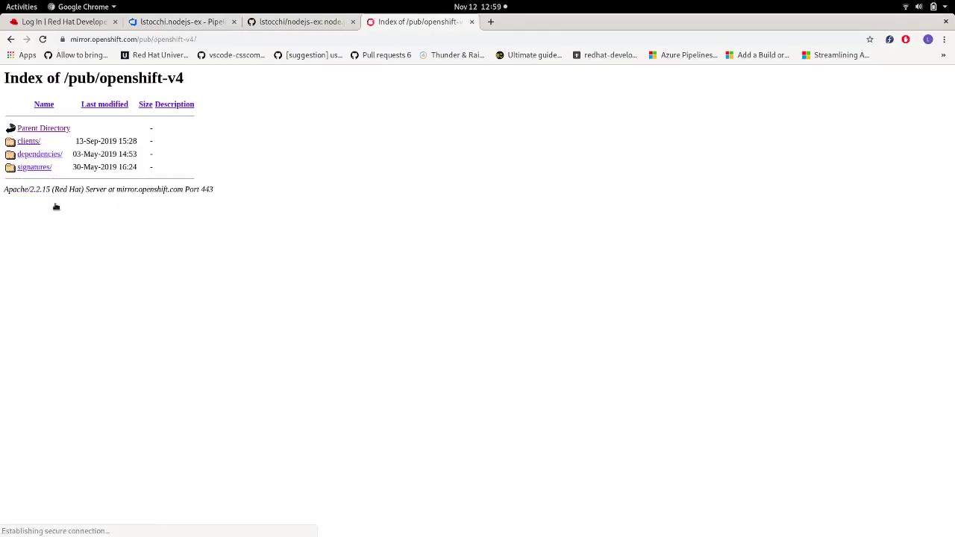
pyautogui.click(33, 145)
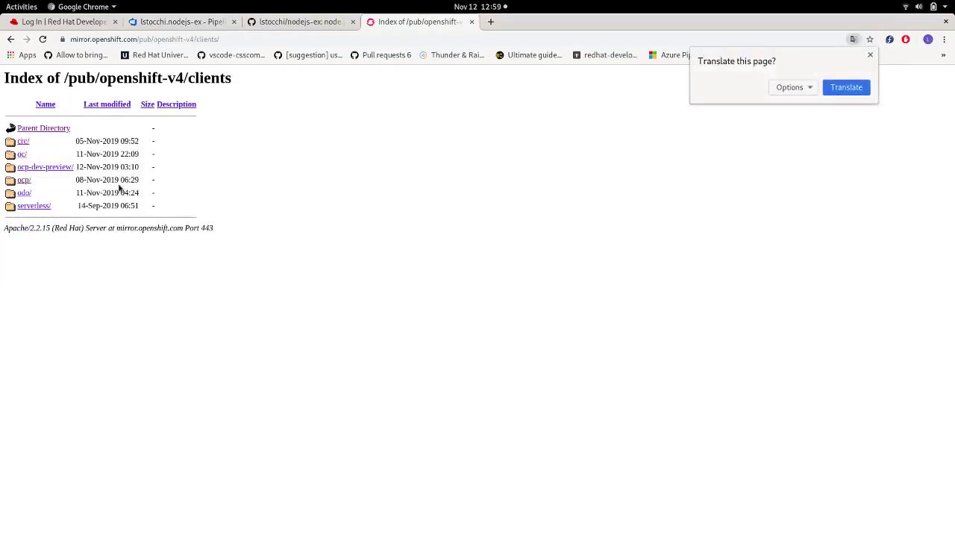
pyautogui.click(45, 167)
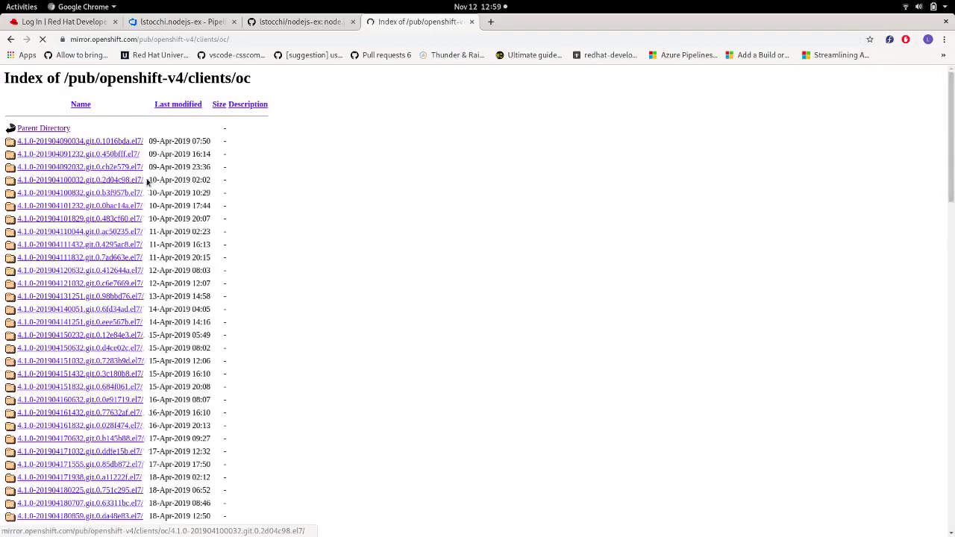
pyautogui.scroll(-15, 119, 341)
pyautogui.scroll(-20, 116, 371)
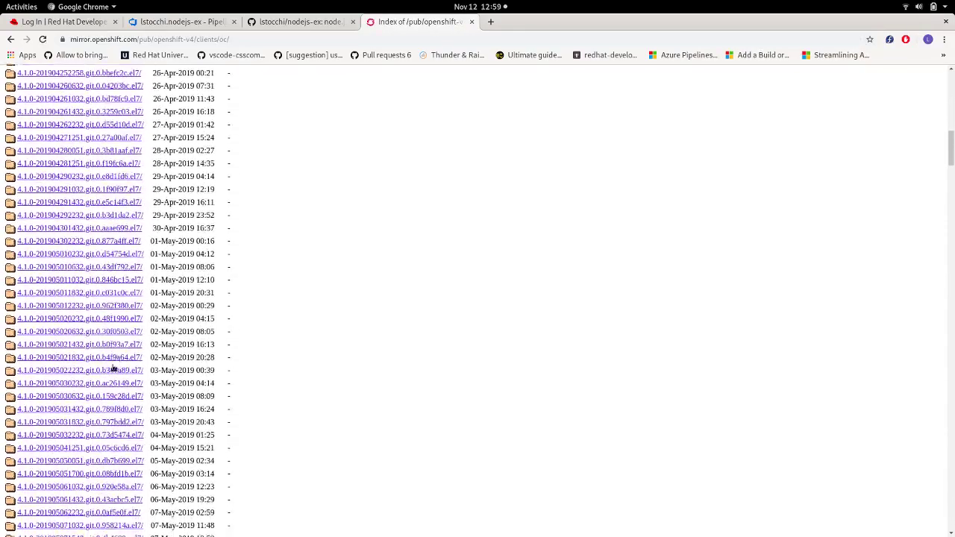
pyautogui.scroll(-12, 89, 400)
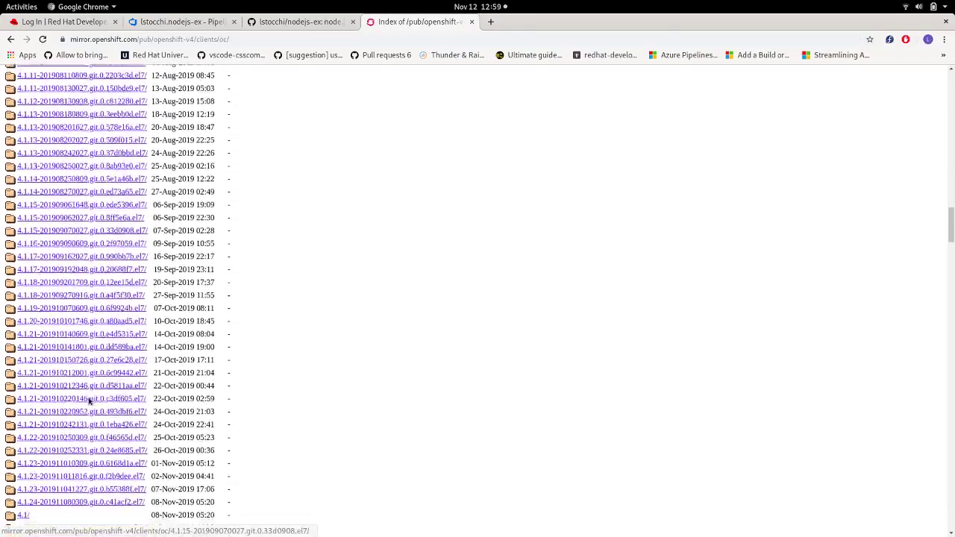
pyautogui.click(22, 151)
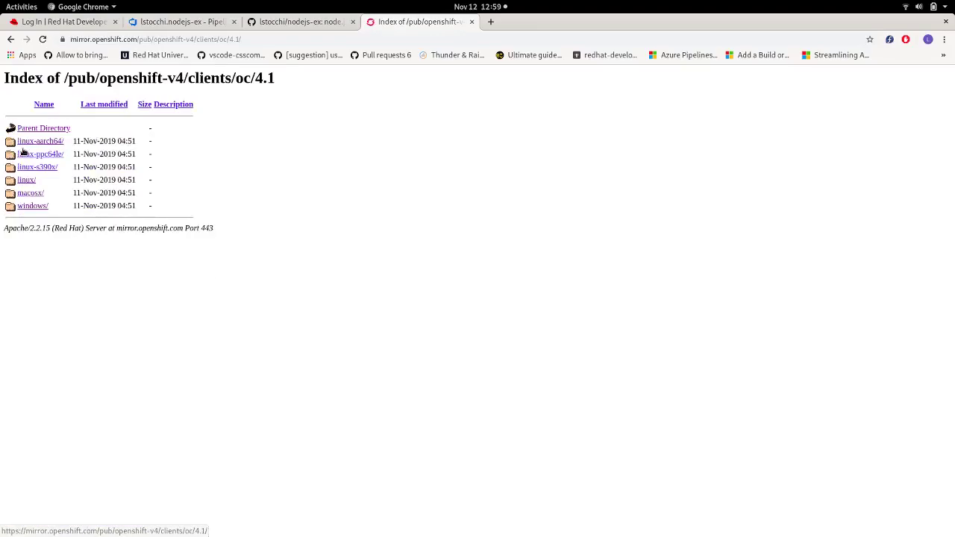
pyautogui.click(33, 183)
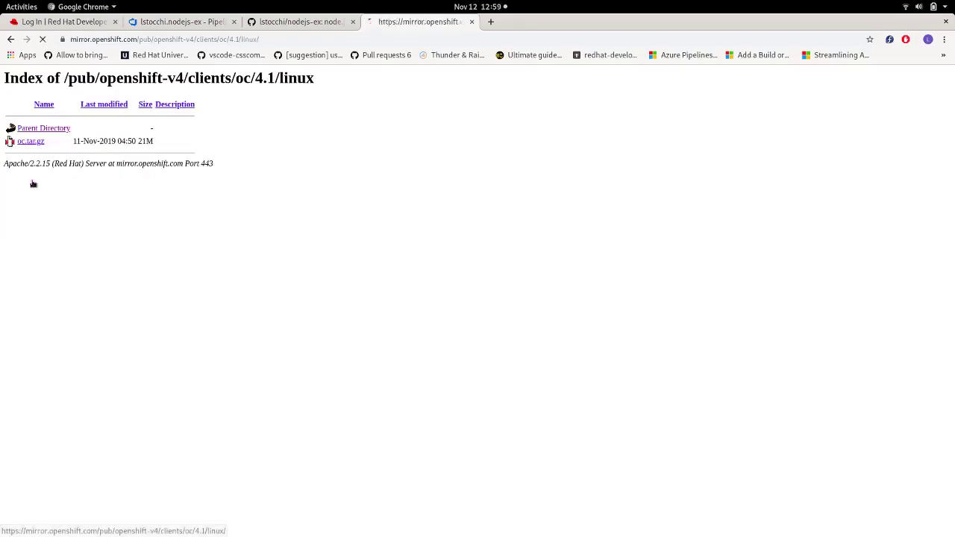
pyautogui.rightClick(37, 142)
pyautogui.click(101, 209)
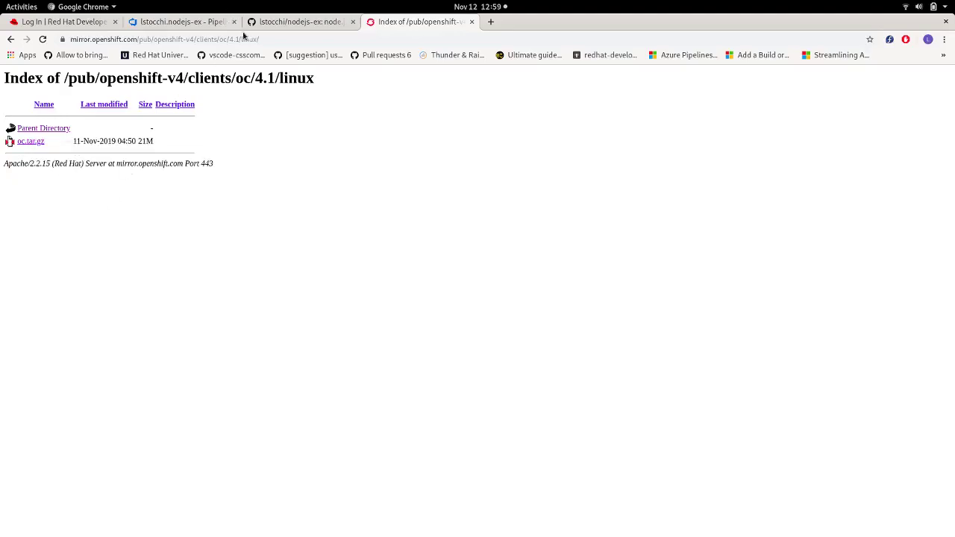
pyautogui.click(201, 22)
pyautogui.click(233, 314)
pyautogui.write("'")
pyautogui.hotkey('ctrl', 'v')
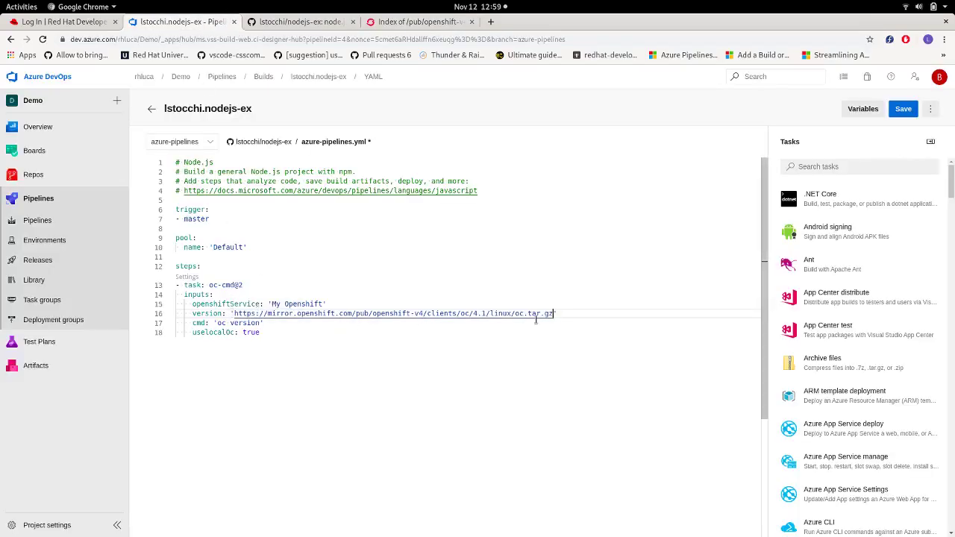
# Delete the 'uselocalOc: true' line from the oc-cmd task and save the pipeline file
pyautogui.moveTo(274, 333); pyautogui.dragTo(263, 324)
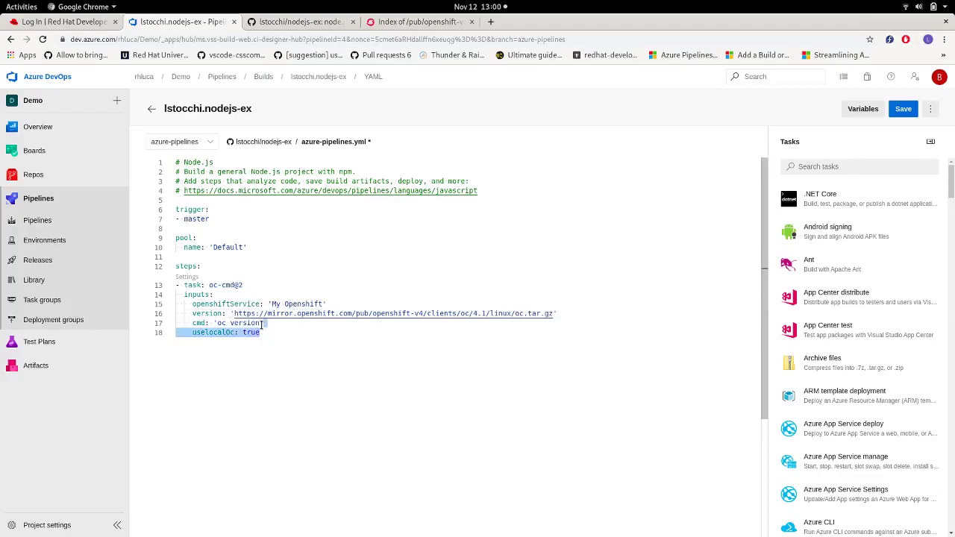
pyautogui.press('BackSpace')
pyautogui.click(903, 109)
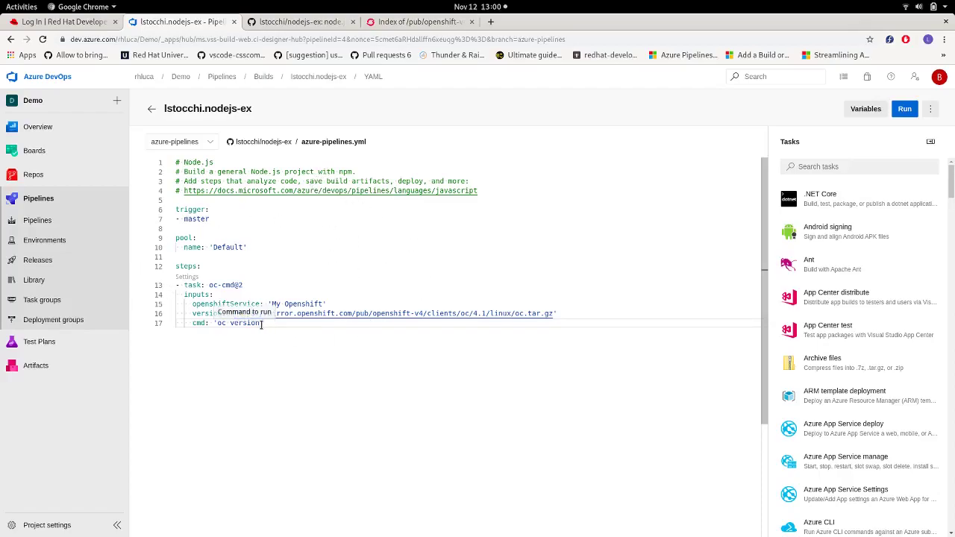
# Run the pipeline from the azure-pipelines branch and open the run's occmd task log
pyautogui.moveTo(262, 324); pyautogui.dragTo(216, 325)
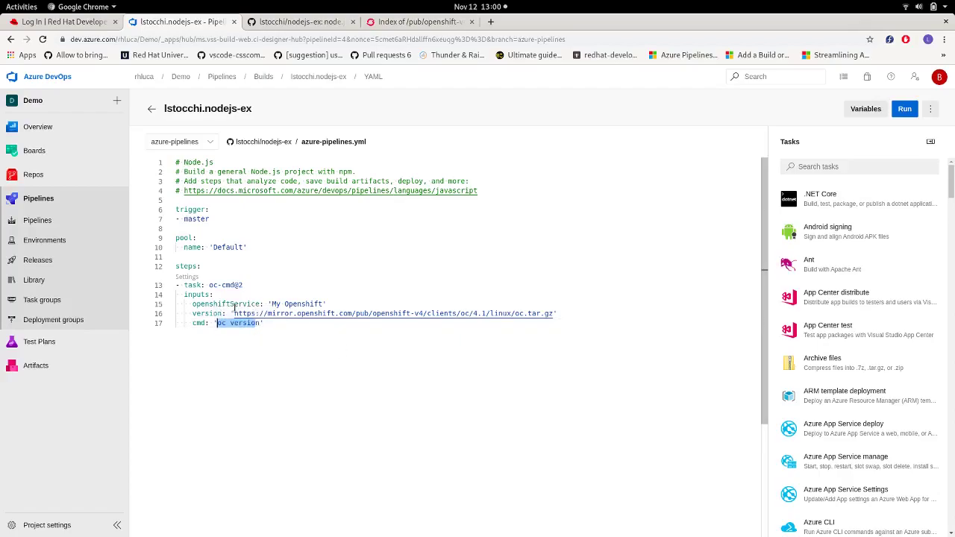
pyautogui.moveTo(233, 314); pyautogui.dragTo(554, 313)
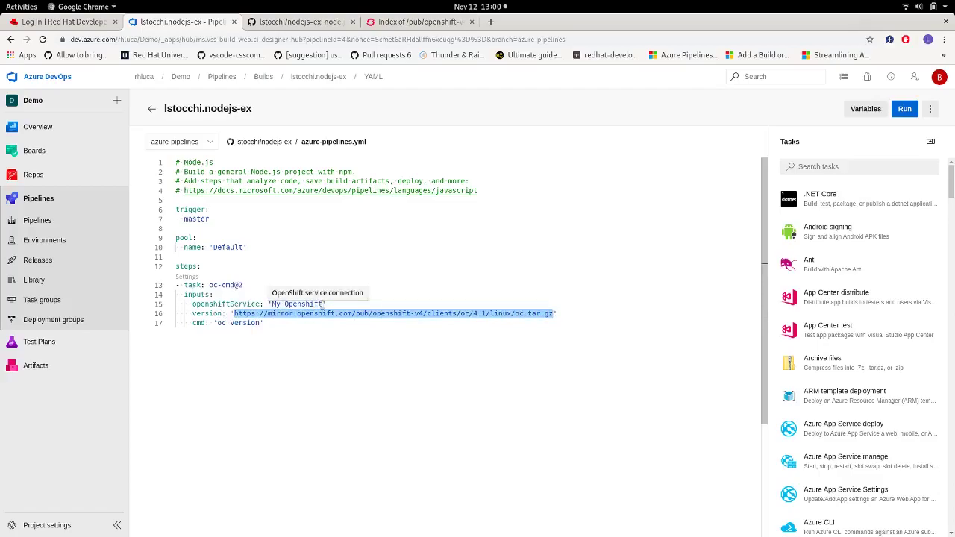
pyautogui.click(904, 111)
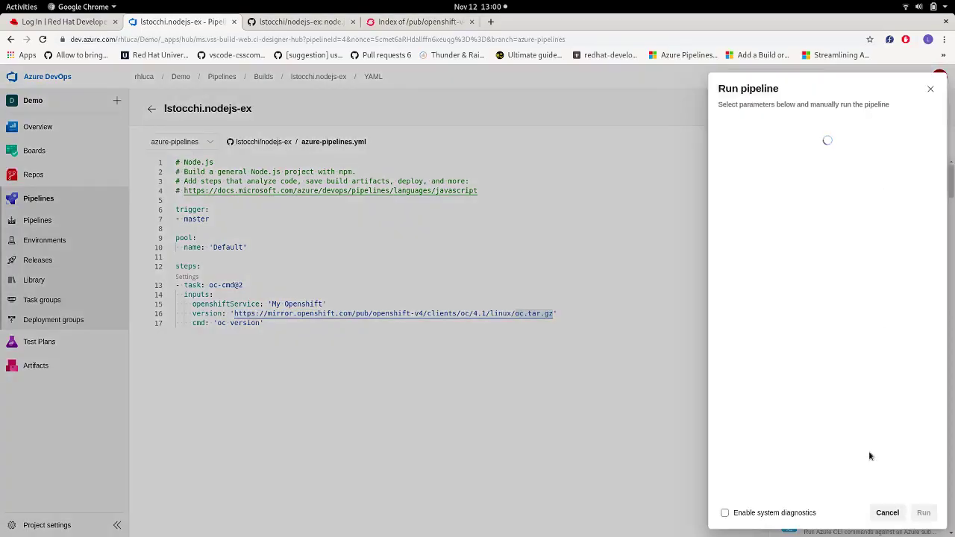
pyautogui.click(923, 515)
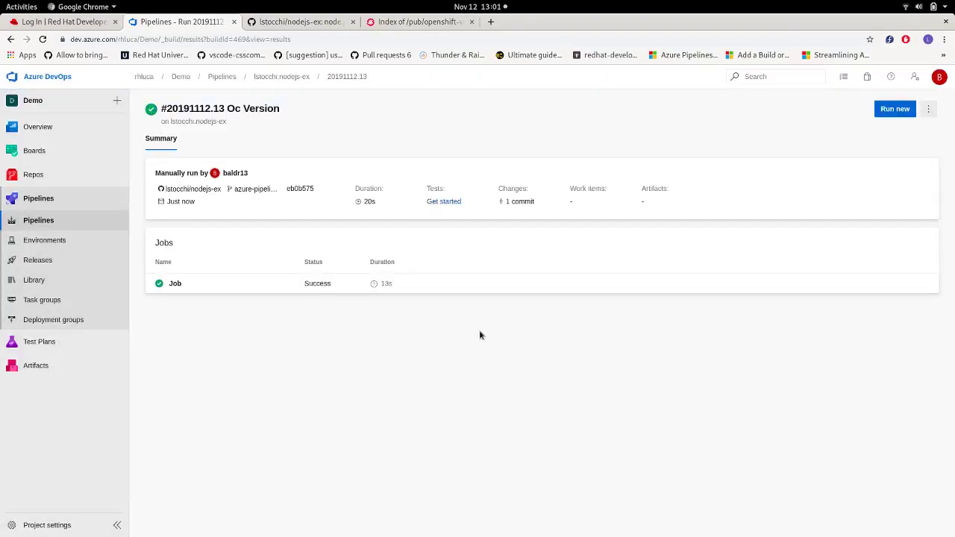
pyautogui.click(455, 285)
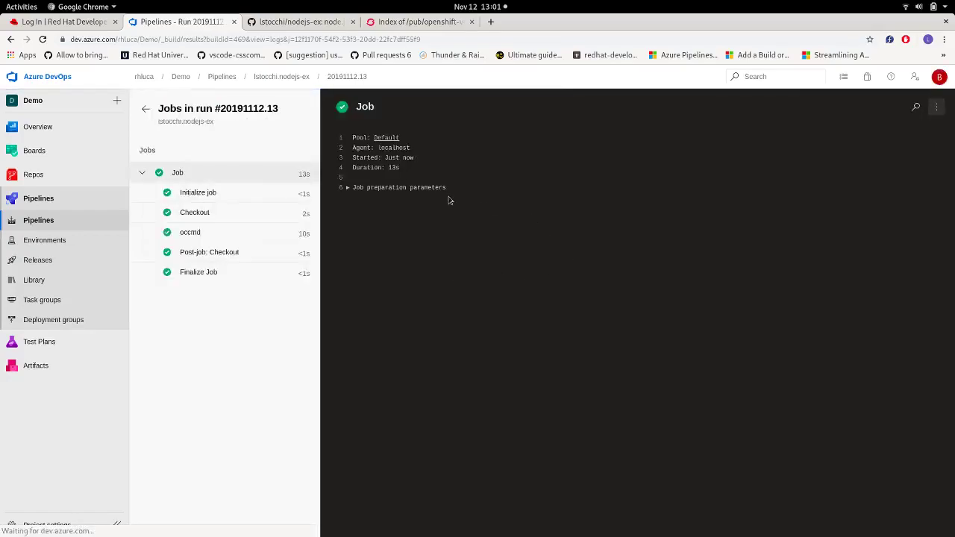
pyautogui.click(186, 234)
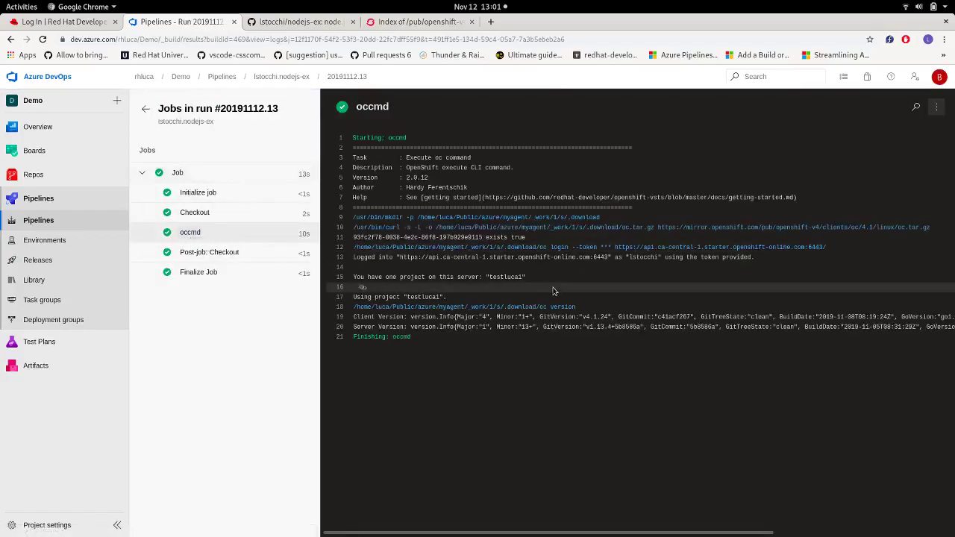